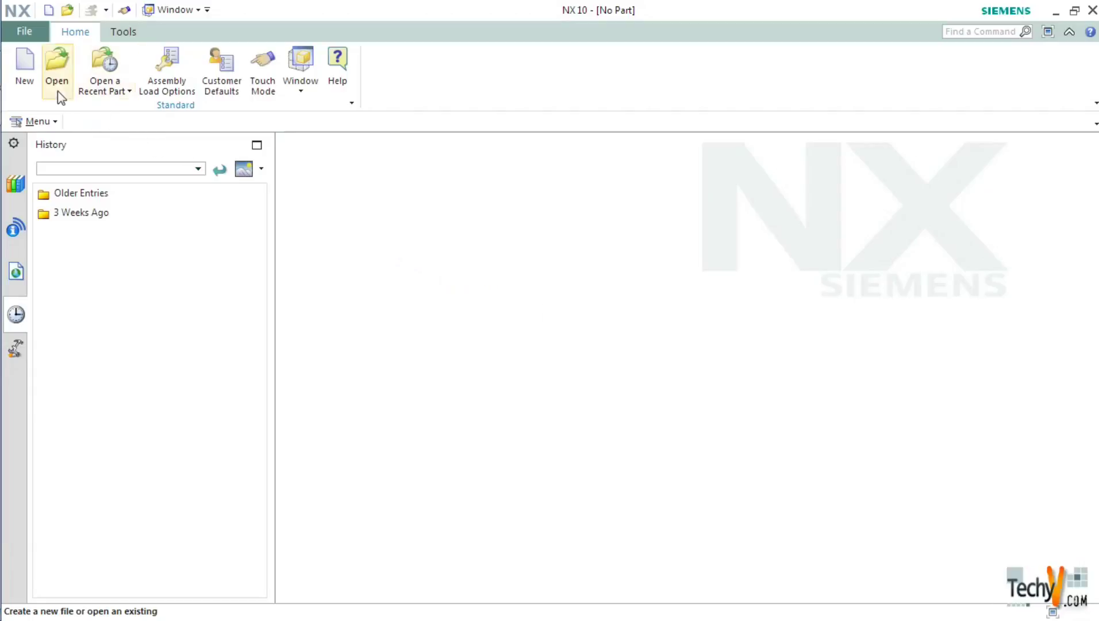
# Step: Create a new part from the millimetre Model template and start a sketch on the XY plane
pyautogui.click(26, 85)
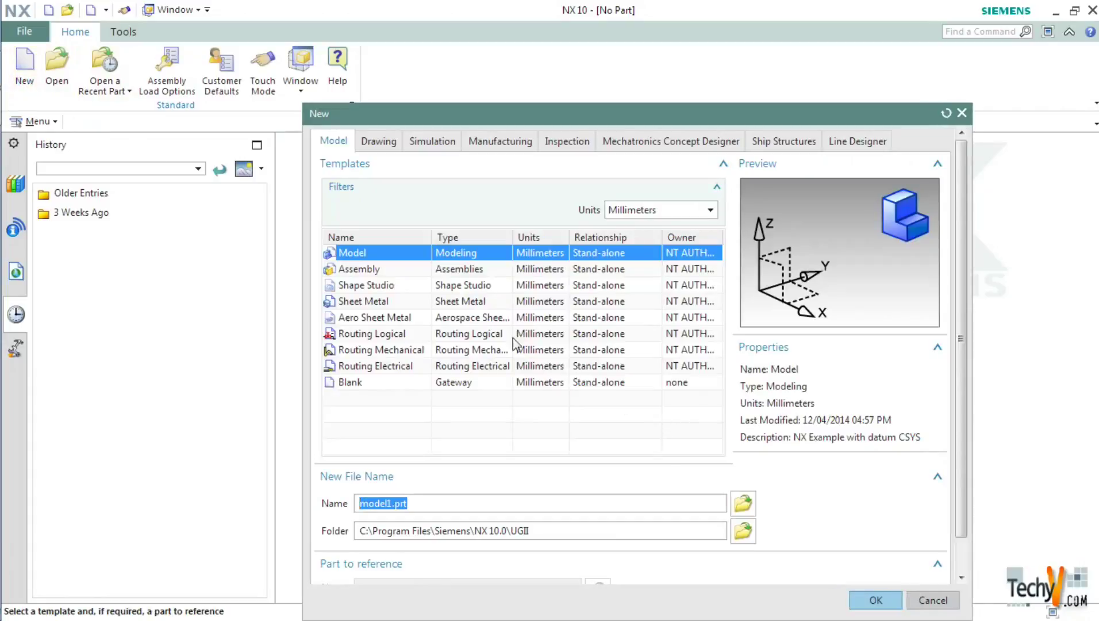
pyautogui.click(876, 600)
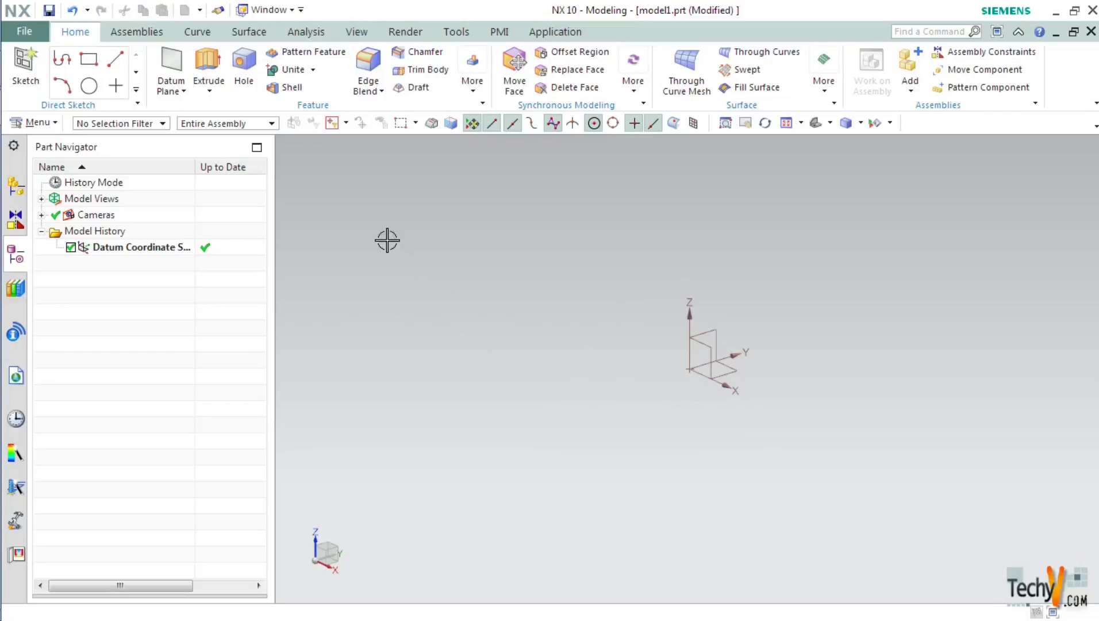
pyautogui.click(204, 34)
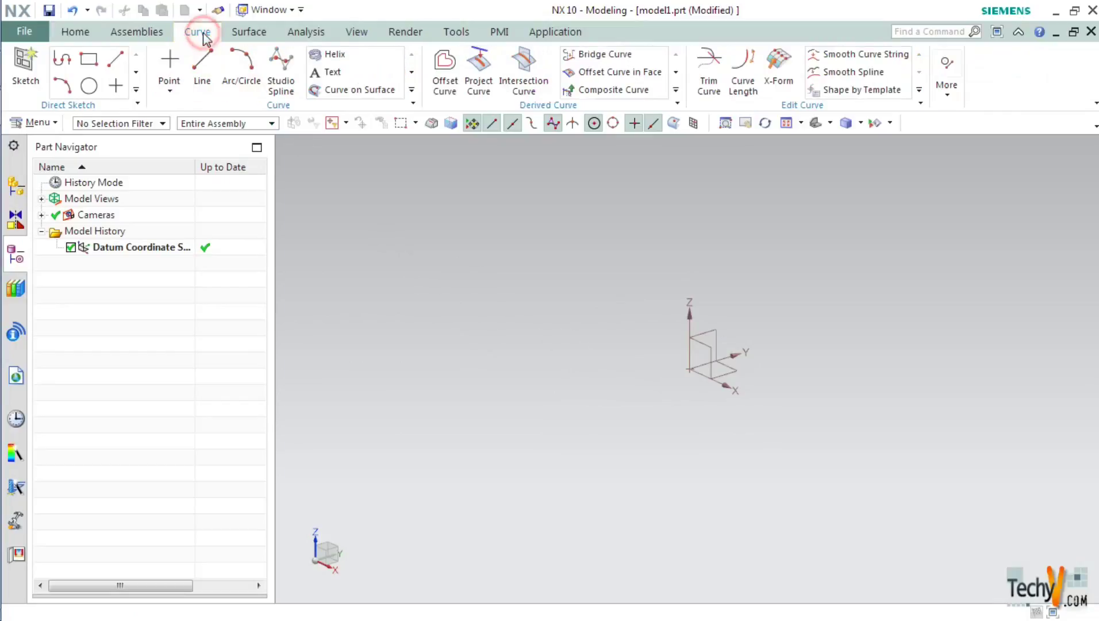
pyautogui.click(27, 62)
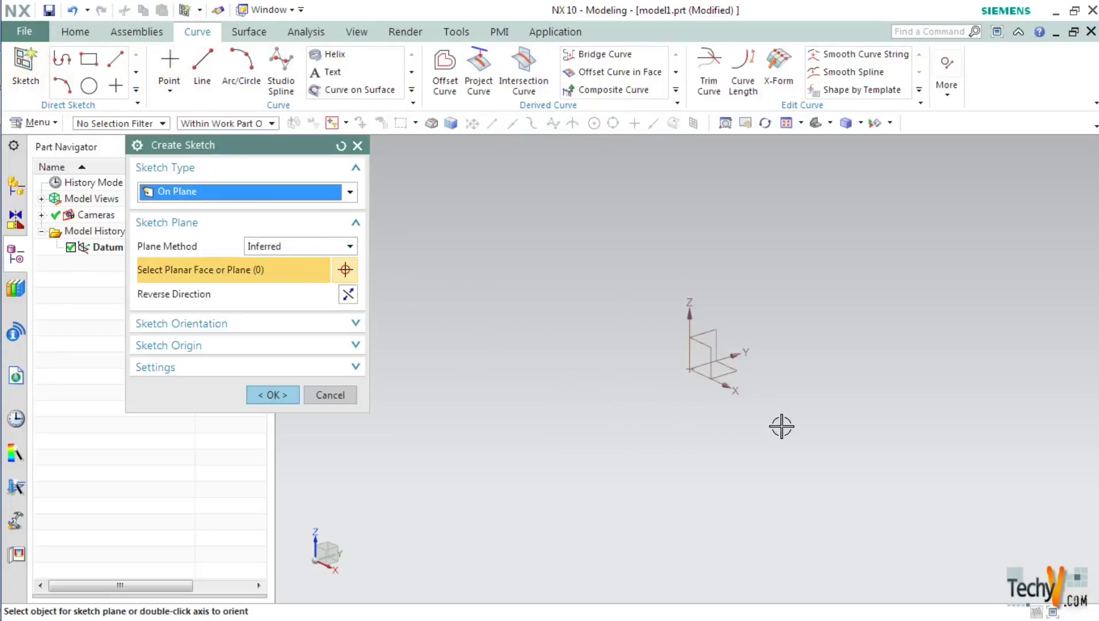
pyautogui.click(731, 372)
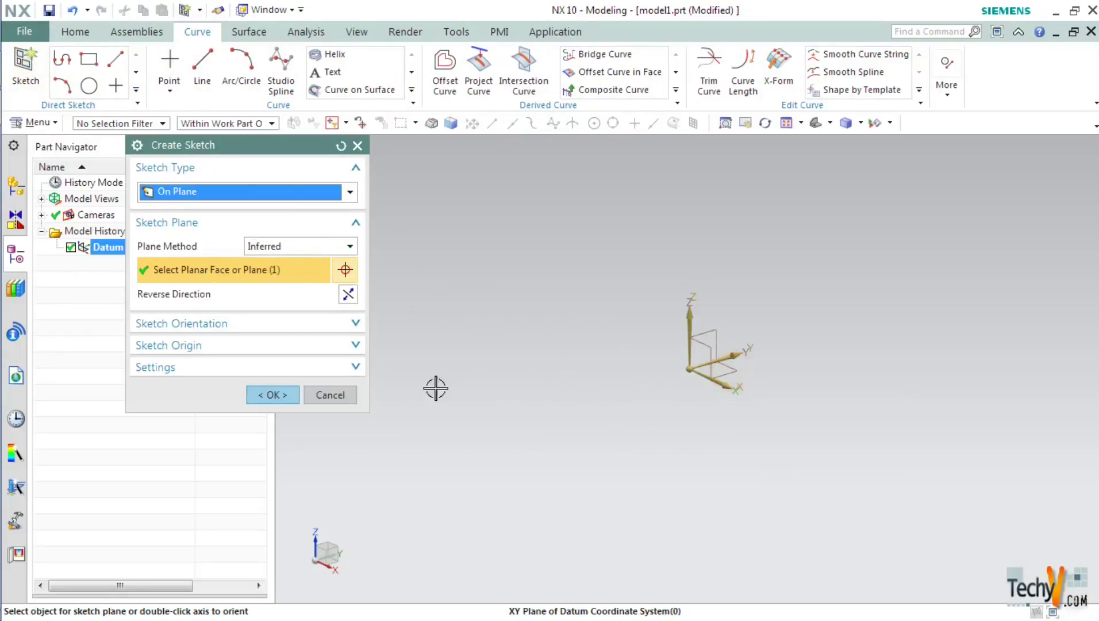
pyautogui.click(275, 394)
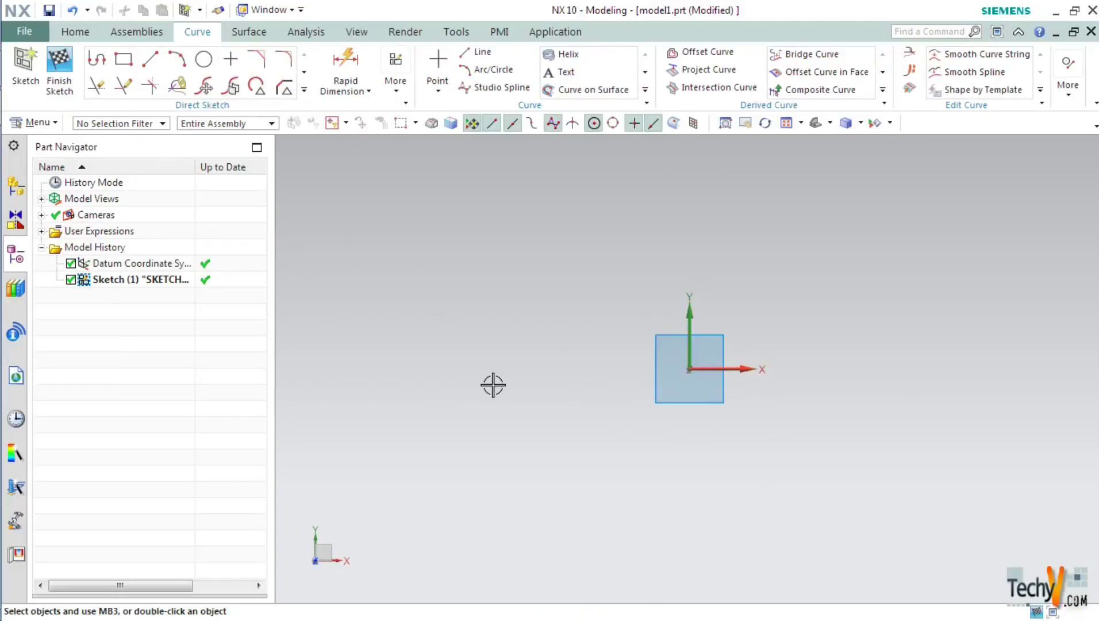
# Step: Draw a horizontal profile line about 73 mm long above the sketch origin
pyautogui.click(104, 56)
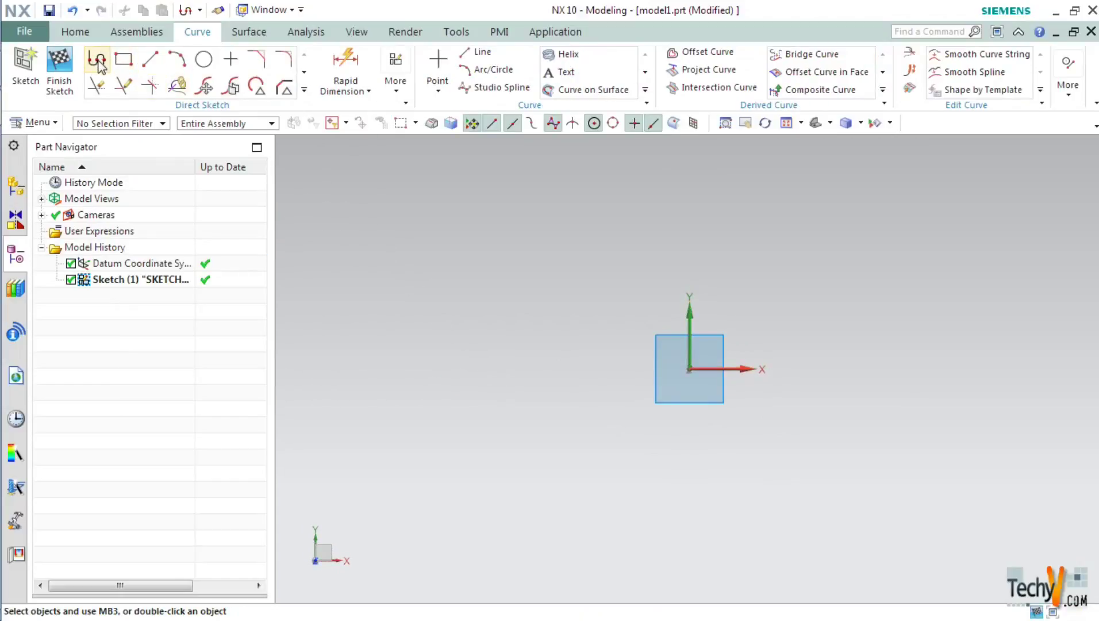
pyautogui.click(99, 61)
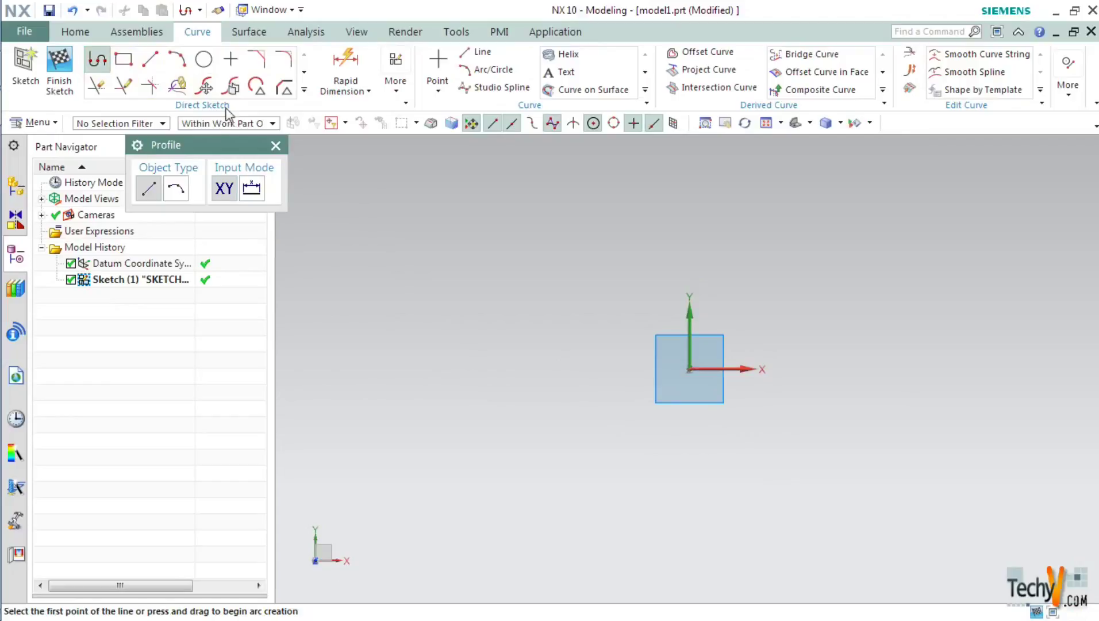
pyautogui.click(592, 312)
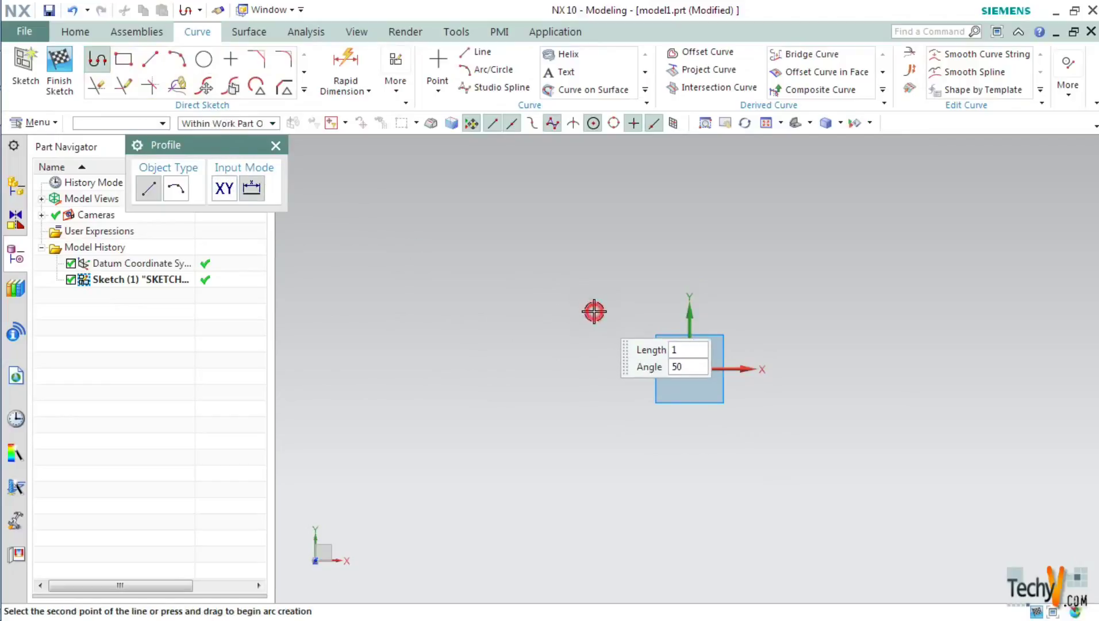
pyautogui.click(789, 312)
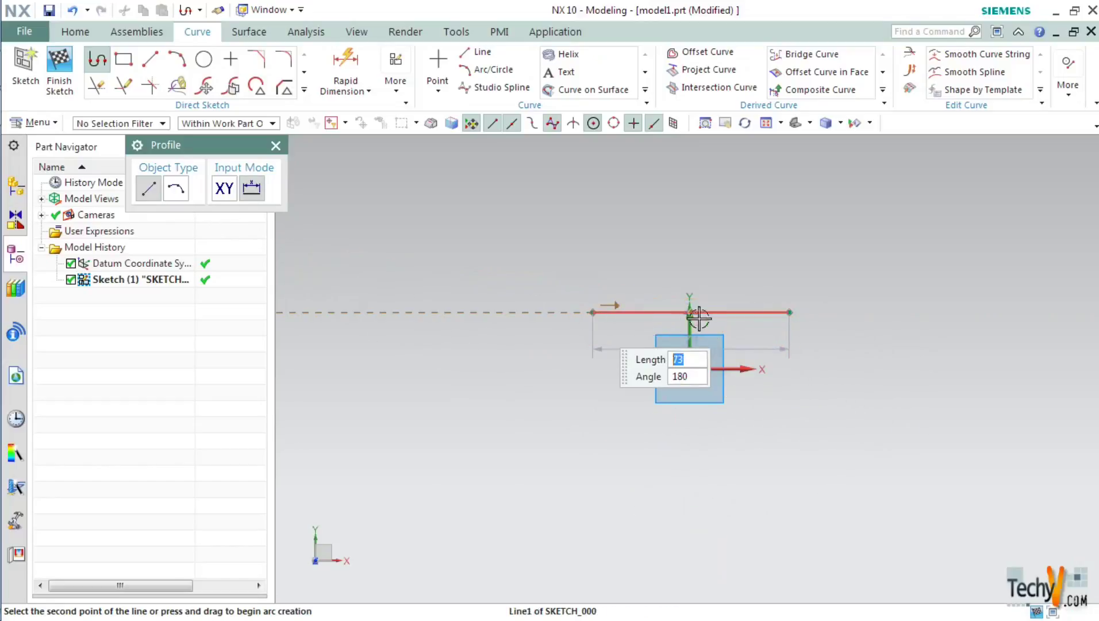
pyautogui.write('30')
pyautogui.press('Tab')
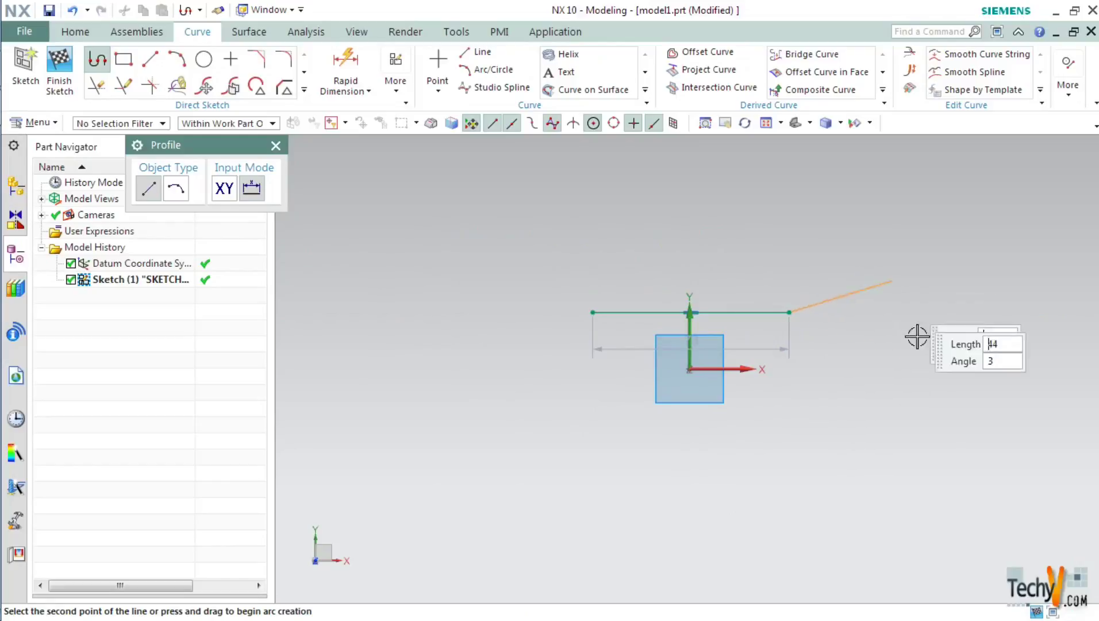
pyautogui.write('46')
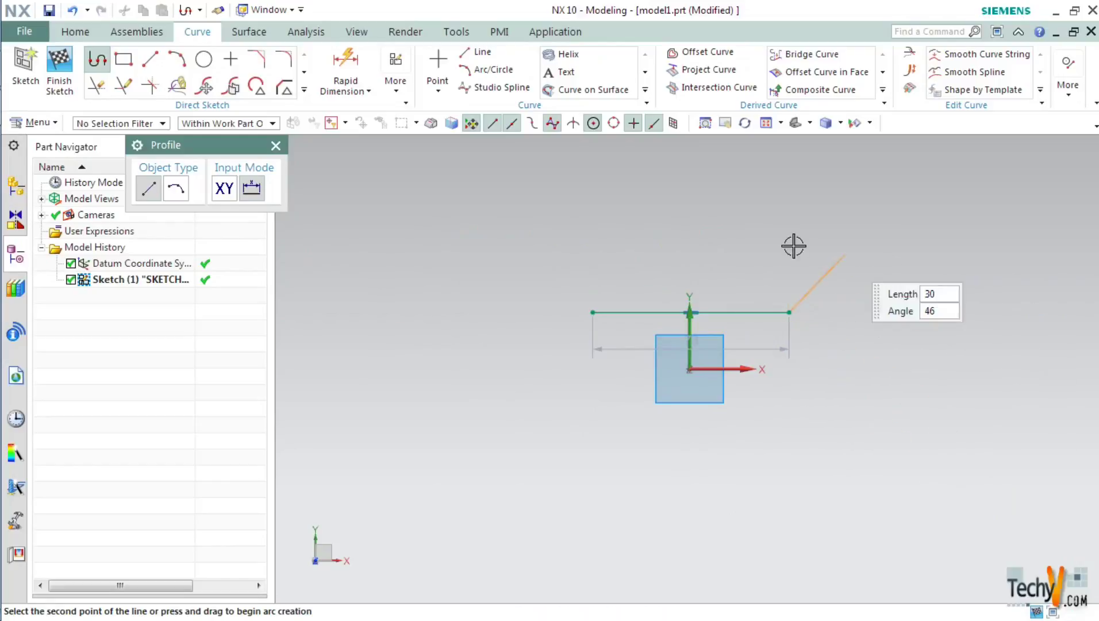
# Step: Complete the profile as a closed slot with tangent end arcs of about 18.7 mm radius and a parallel lower line
pyautogui.click(178, 195)
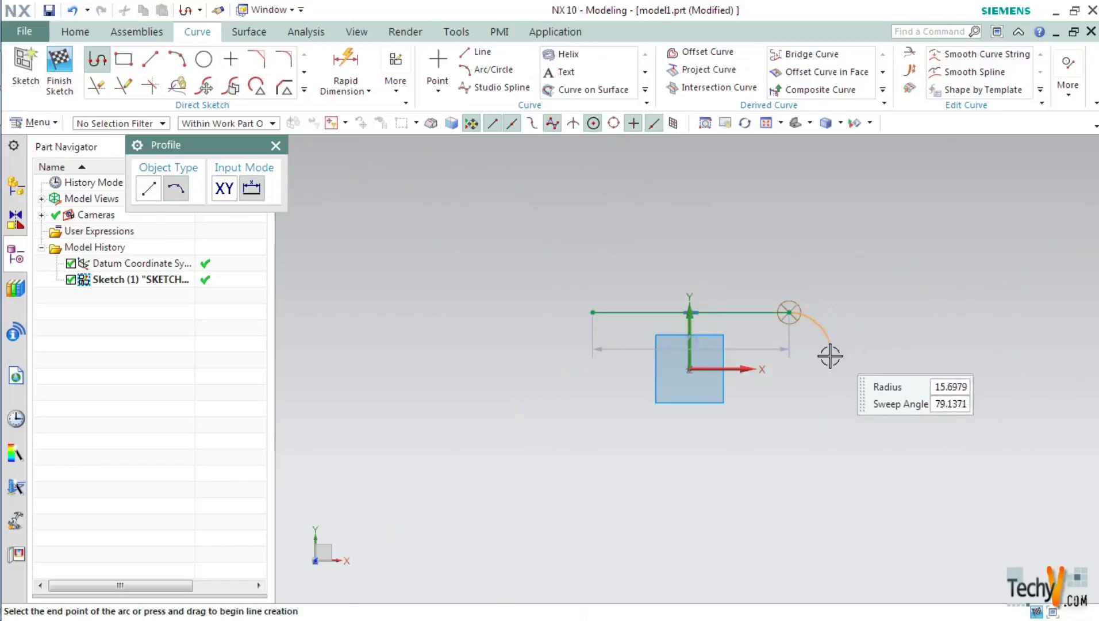
pyautogui.click(795, 414)
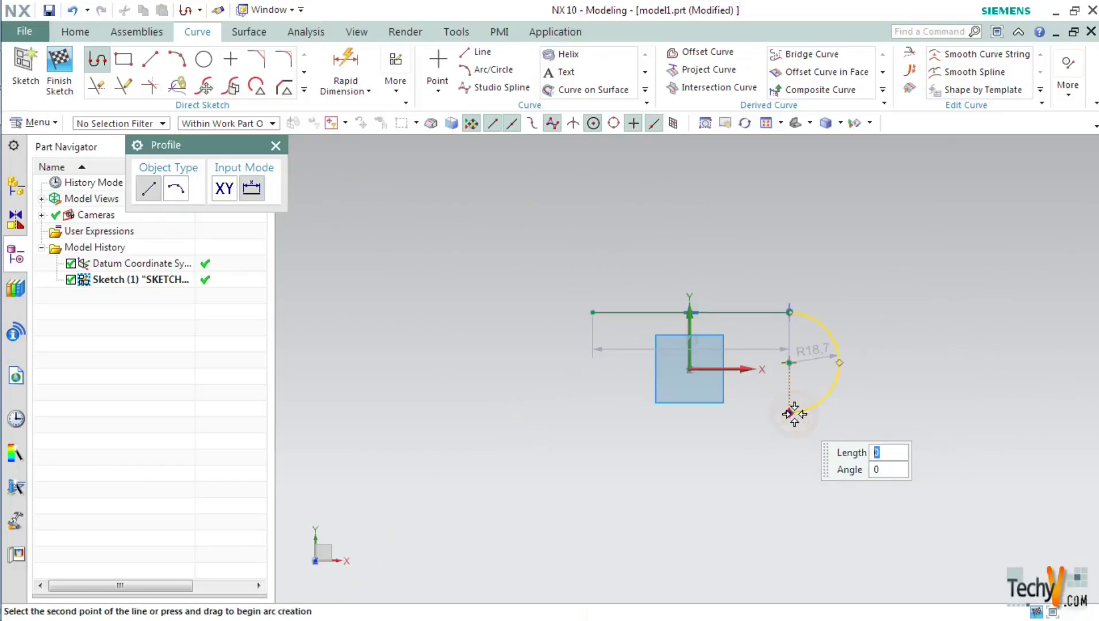
pyautogui.click(595, 415)
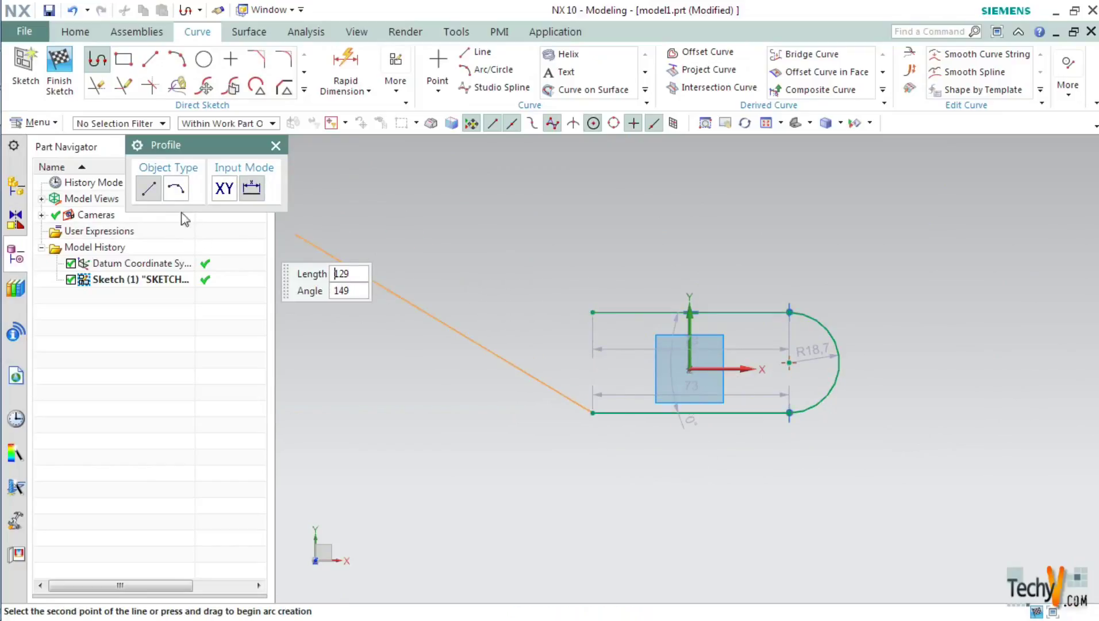
pyautogui.click(172, 195)
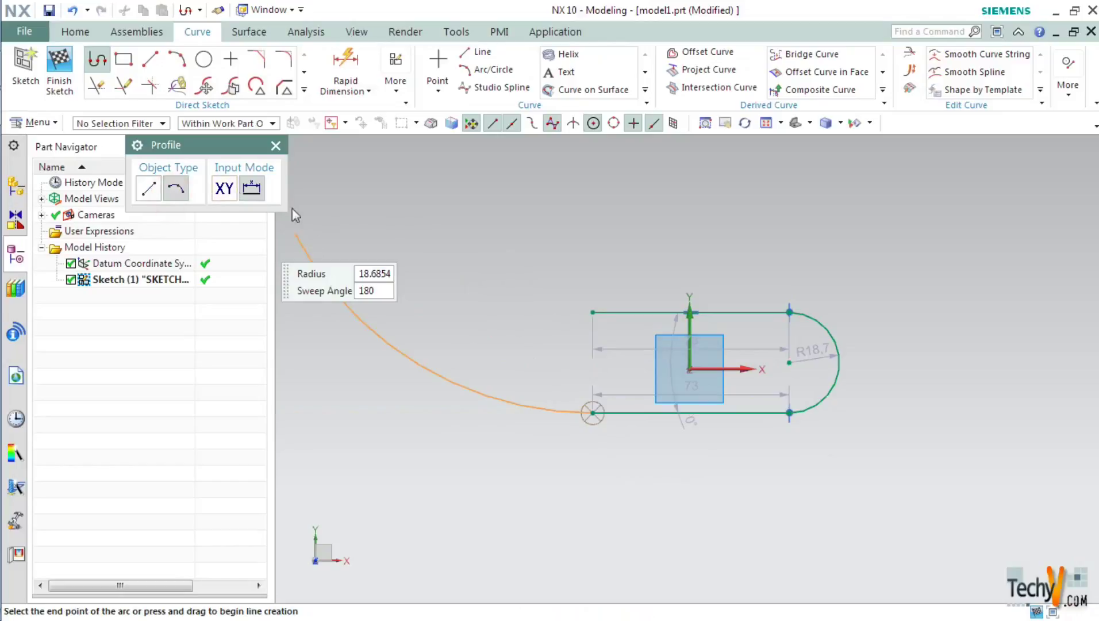
pyautogui.click(587, 313)
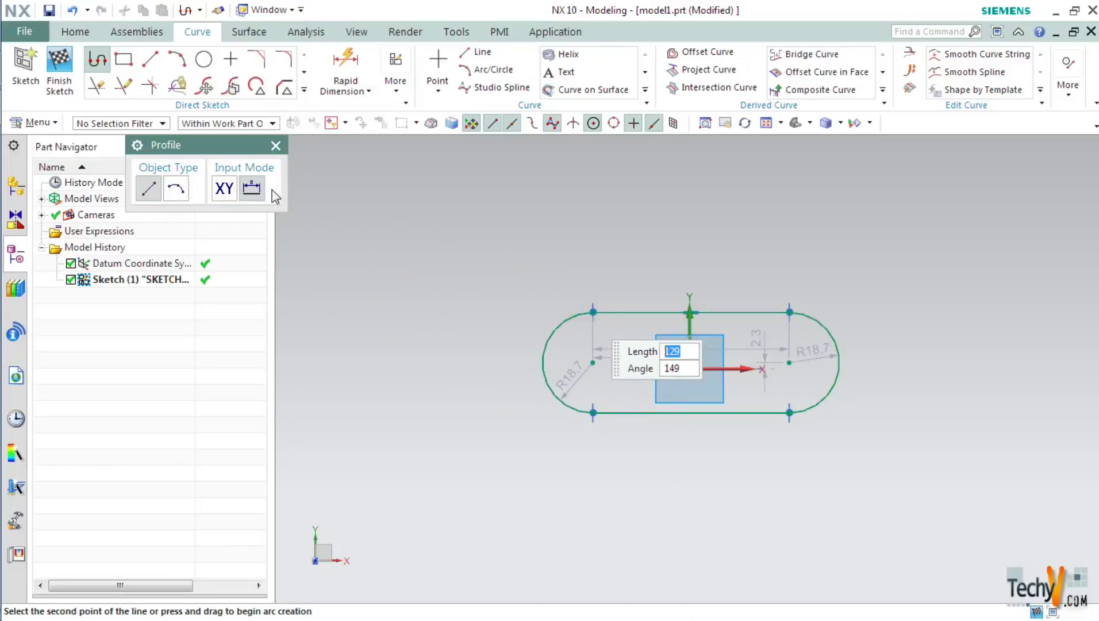
pyautogui.click(276, 146)
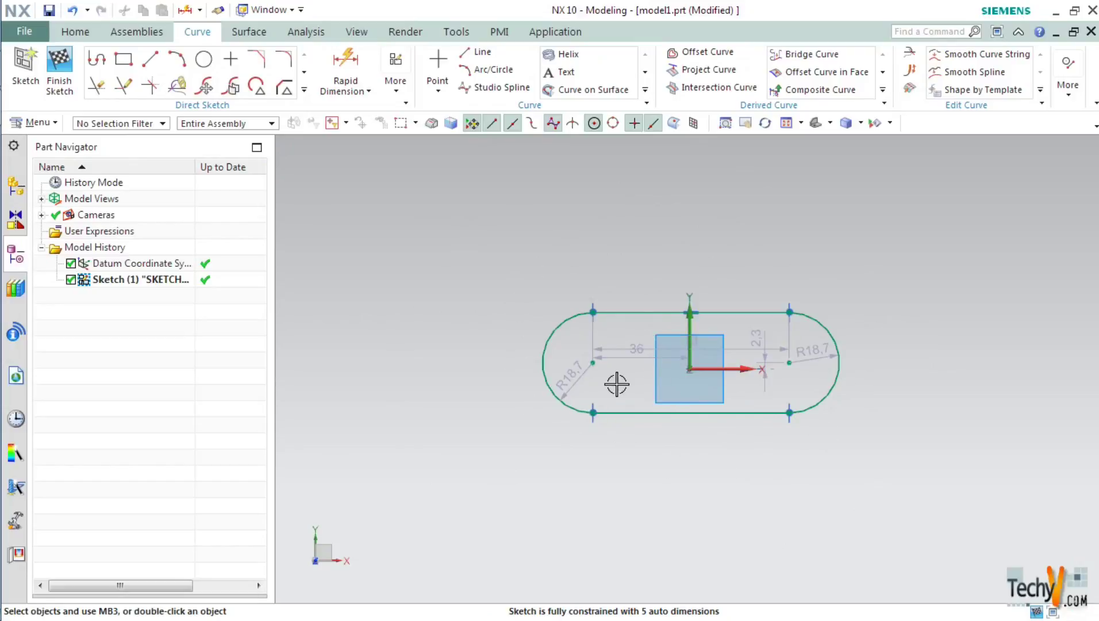
pyautogui.hotkey('ctrl', 'z')
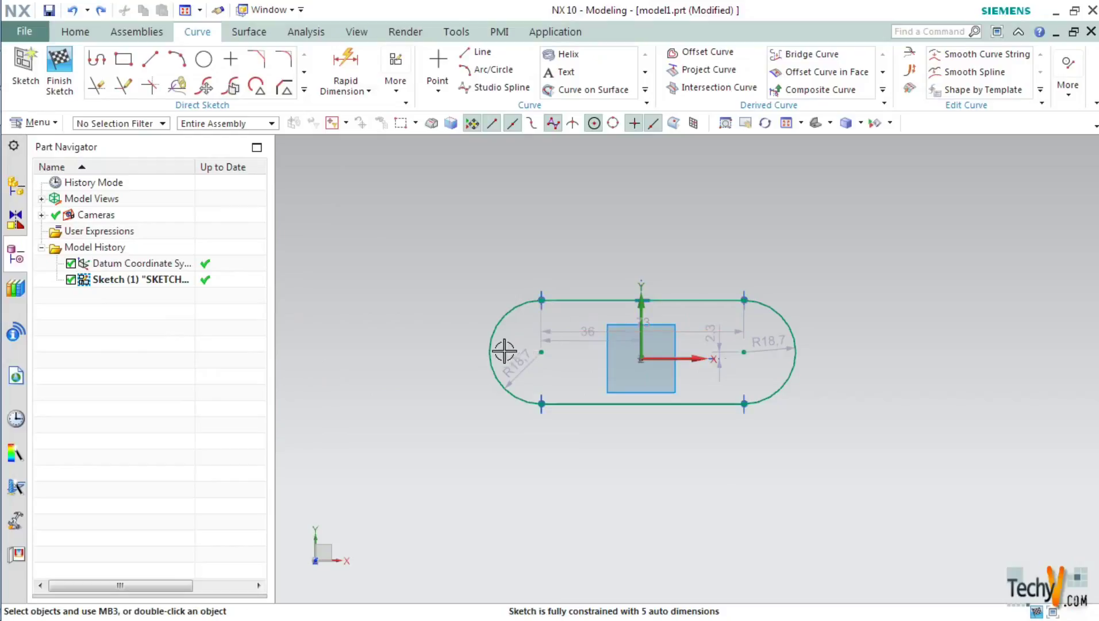
# Step: Make the slot's upper and lower lines symmetric about the X axis
pyautogui.click(396, 86)
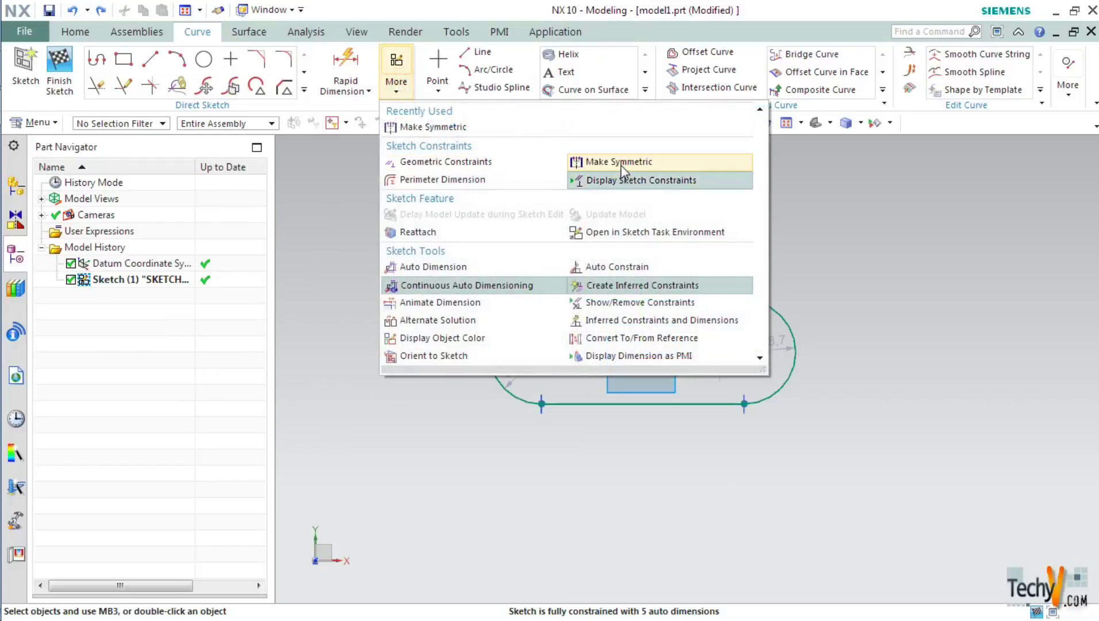
pyautogui.click(621, 162)
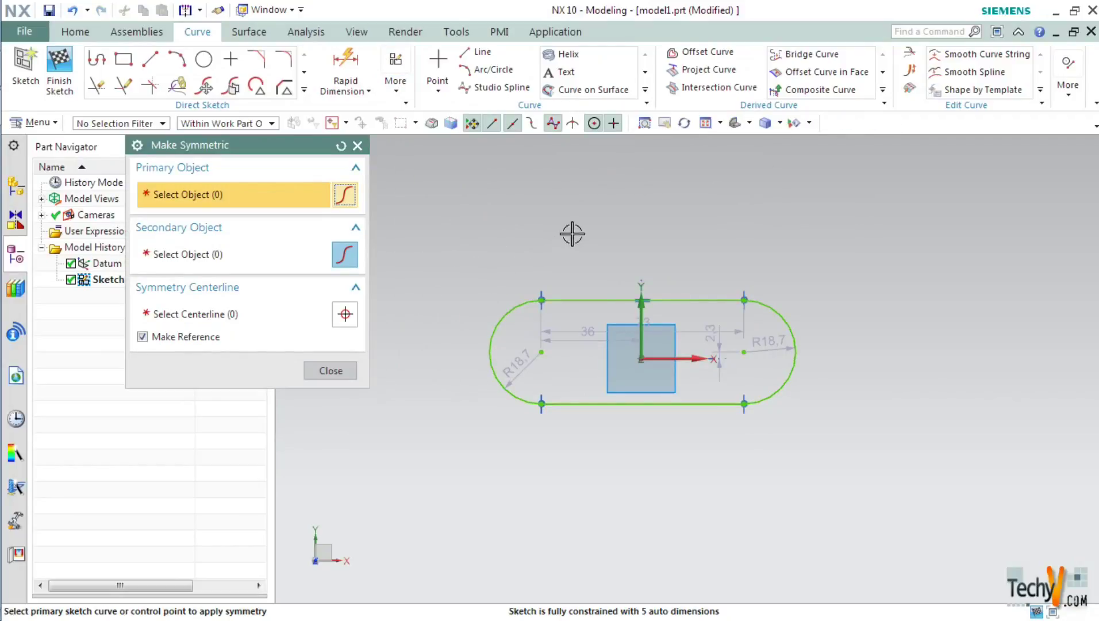
pyautogui.click(582, 300)
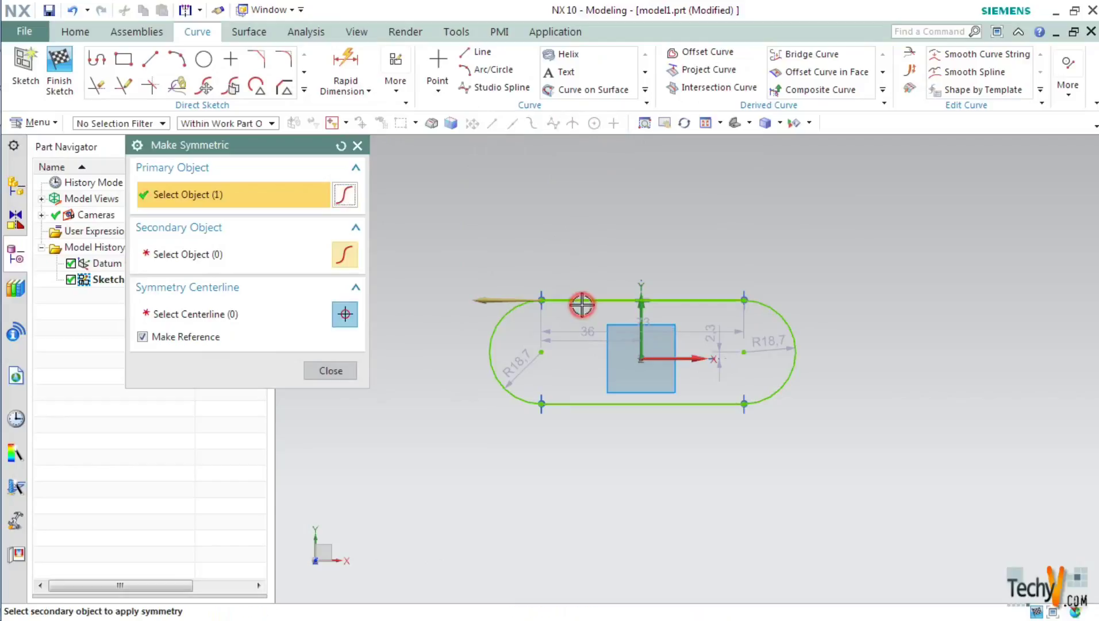
pyautogui.click(570, 405)
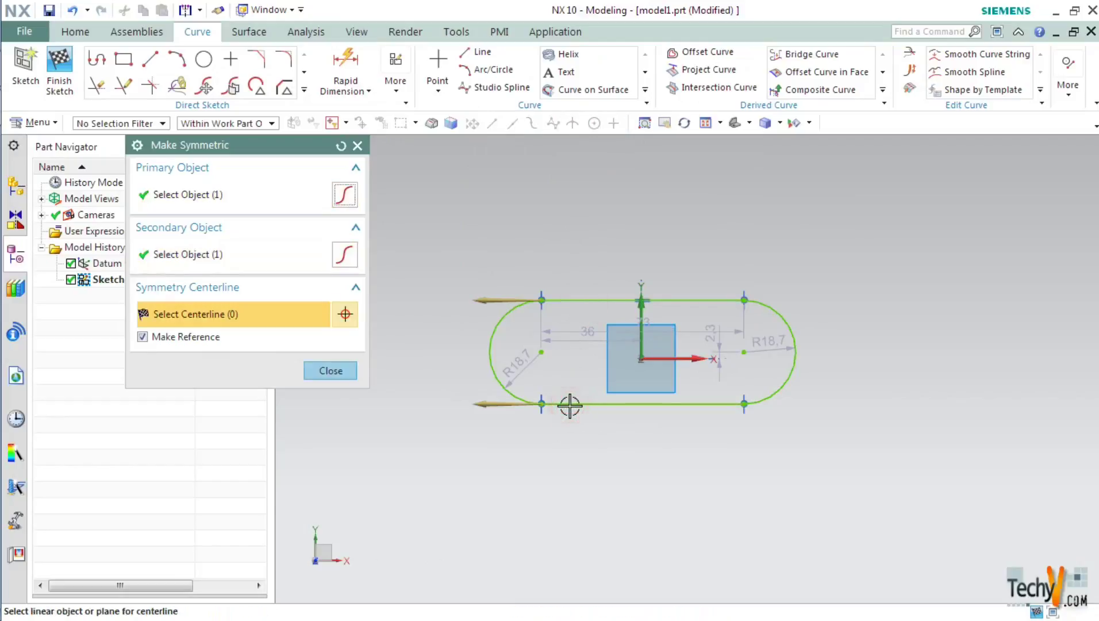
pyautogui.click(685, 360)
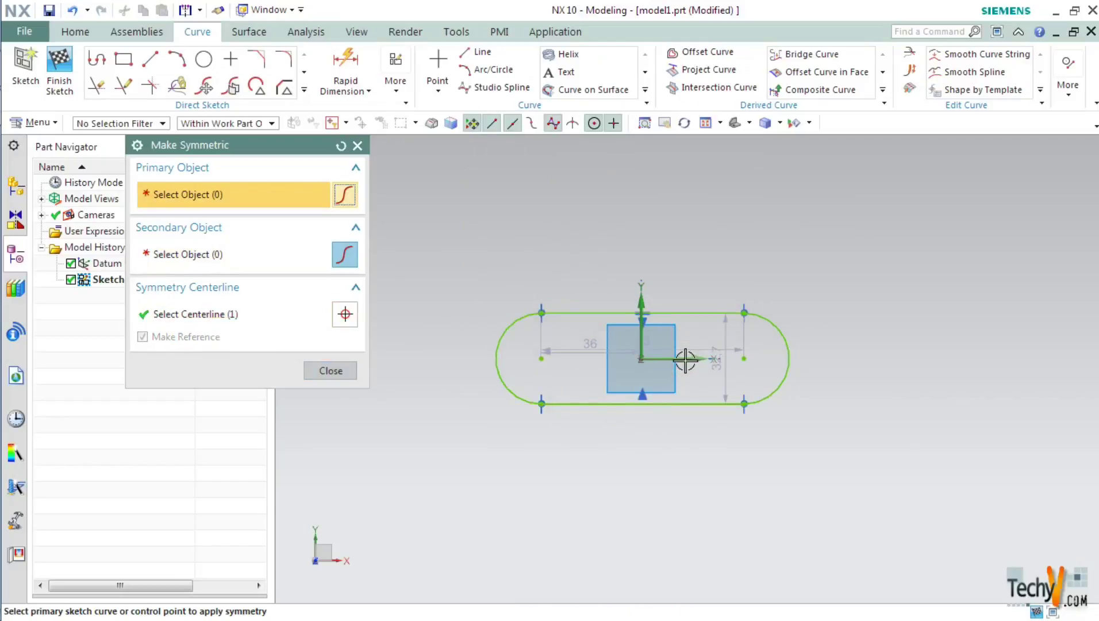
# Step: Make the slot's two end arcs symmetric about the Y axis
pyautogui.click(341, 146)
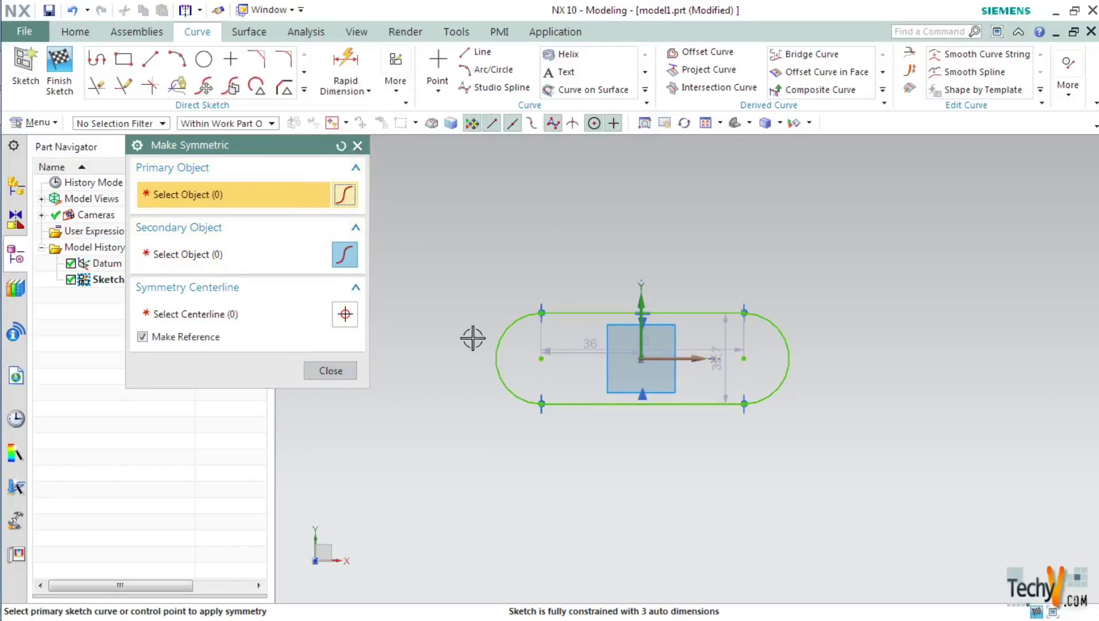
pyautogui.click(521, 316)
pyautogui.click(763, 322)
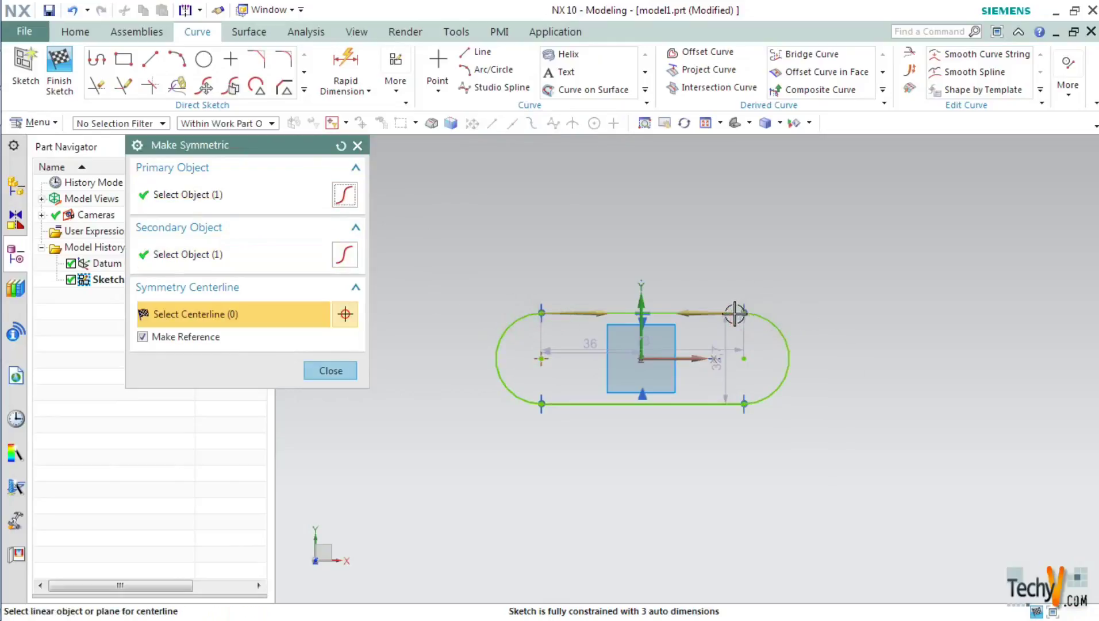
pyautogui.click(641, 302)
pyautogui.click(331, 373)
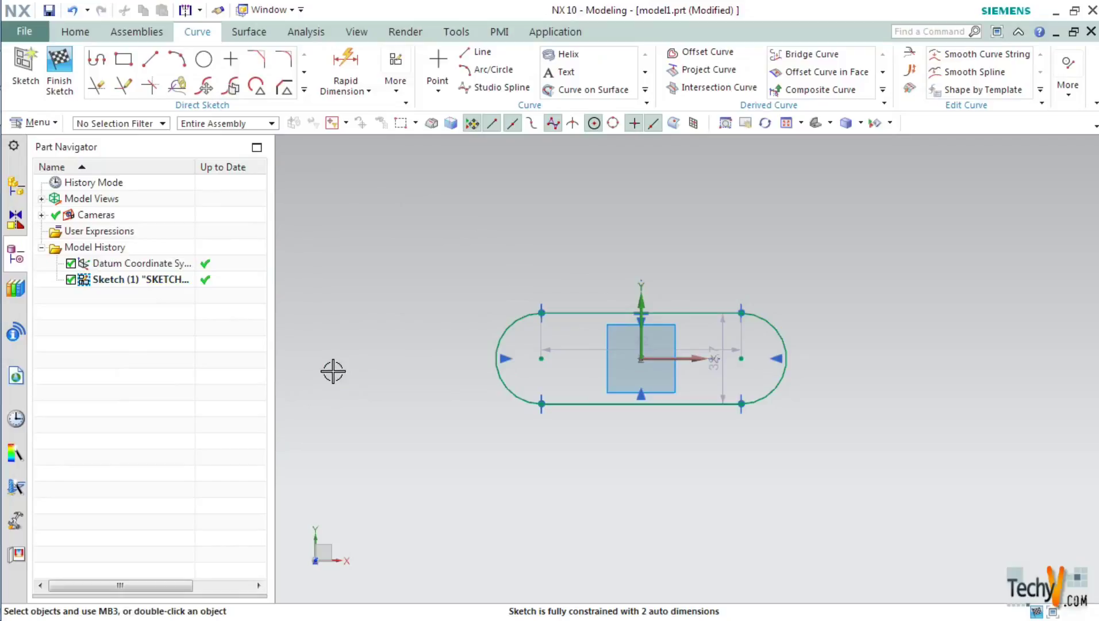
# Step: Dimension the length of the slot's lower straight line and set it to 10 mm
pyautogui.press('d')
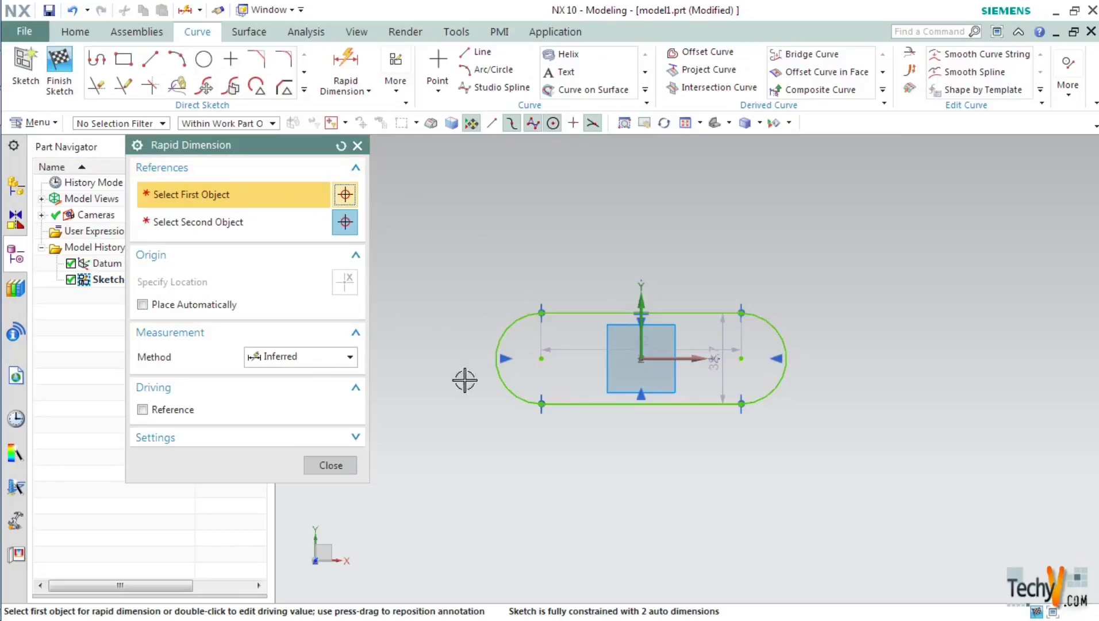
pyautogui.click(648, 410)
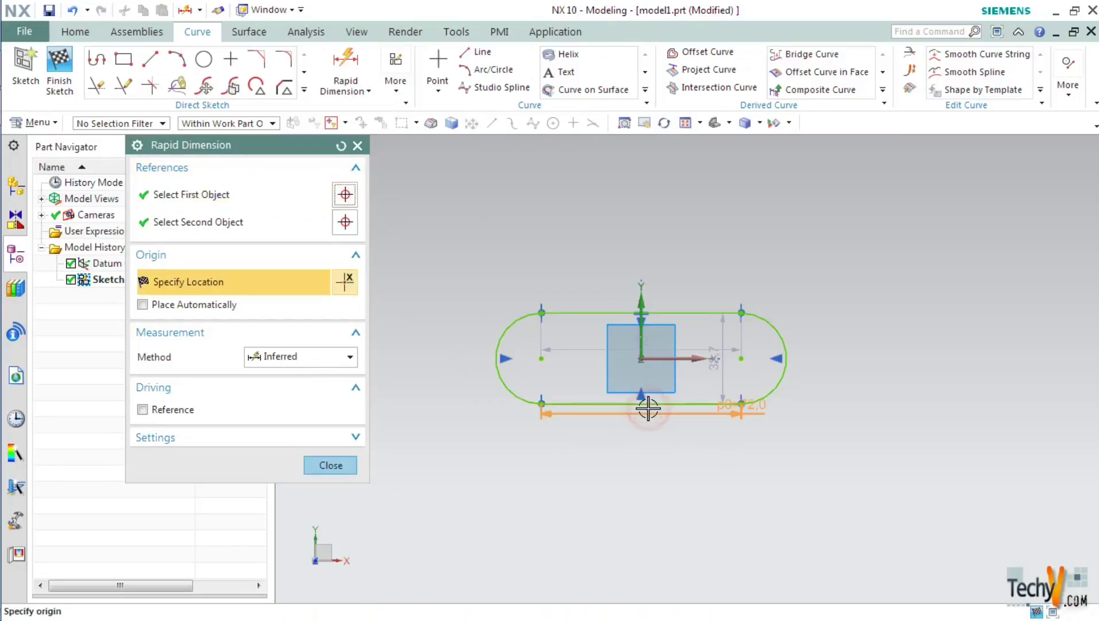
pyautogui.click(634, 438)
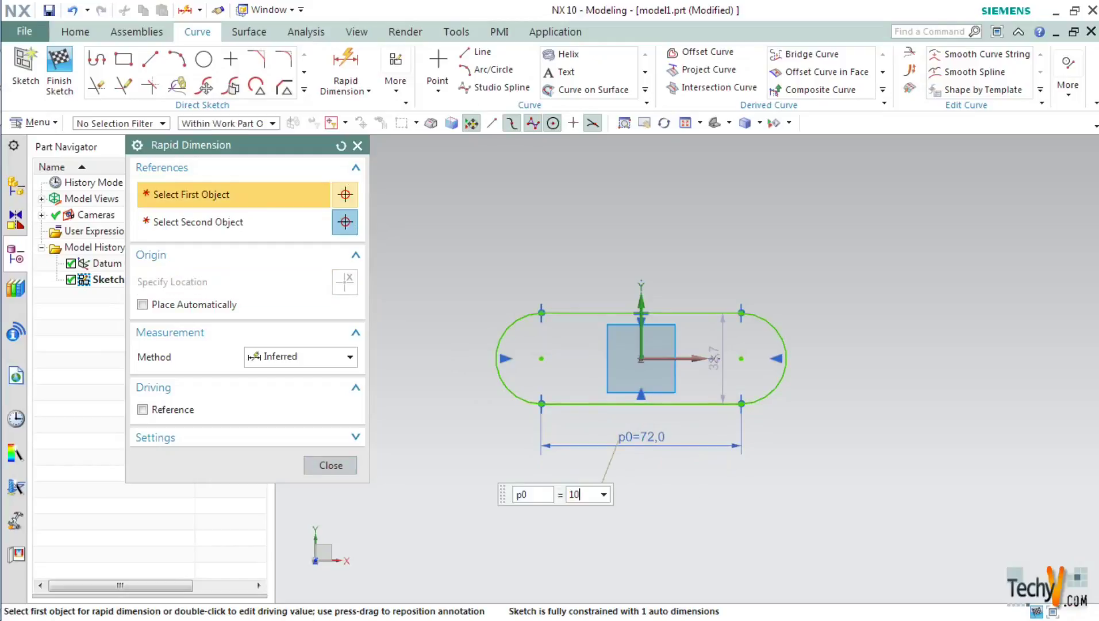
pyautogui.write('10')
pyautogui.press('Return')
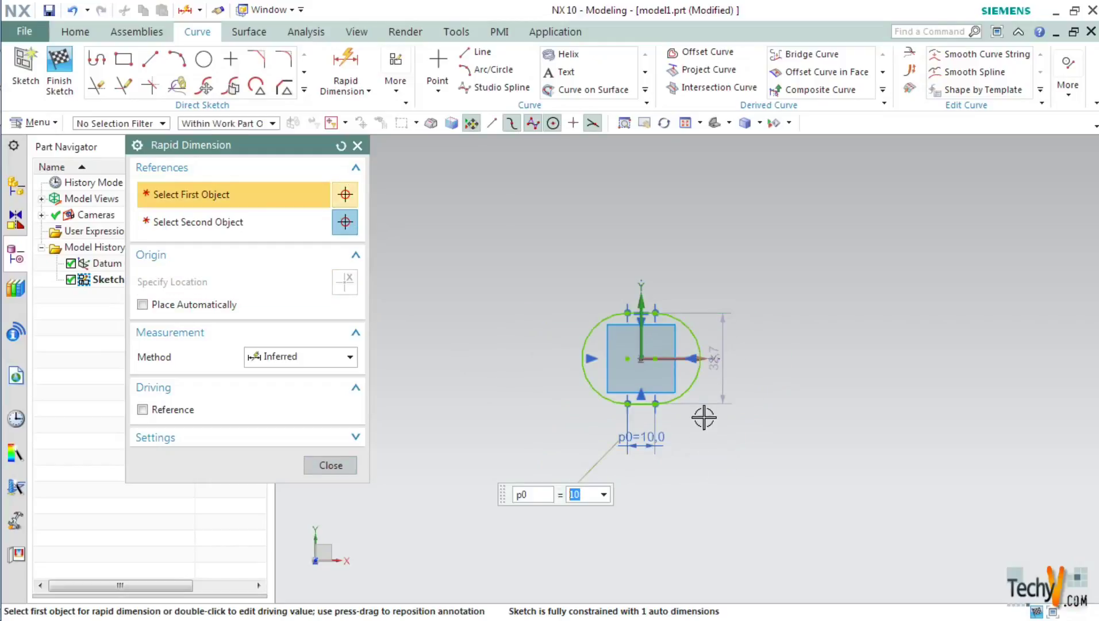
# Step: Dimension the distance between the slot's upper and lower straight lines and set it to 4 mm
pyautogui.scroll(4, 633, 316)
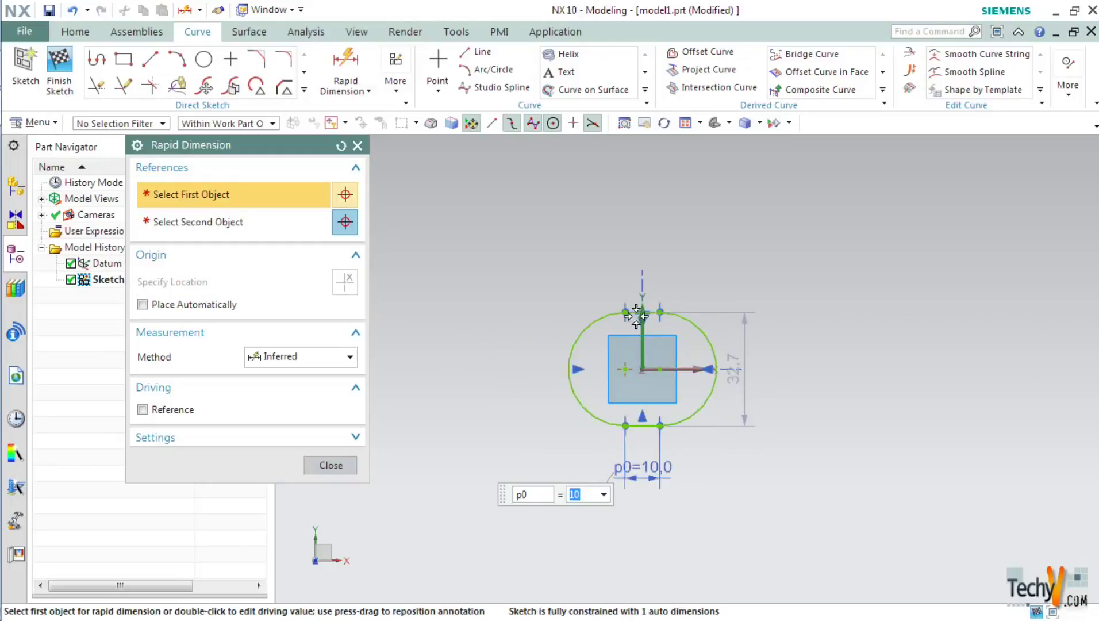
pyautogui.click(633, 308)
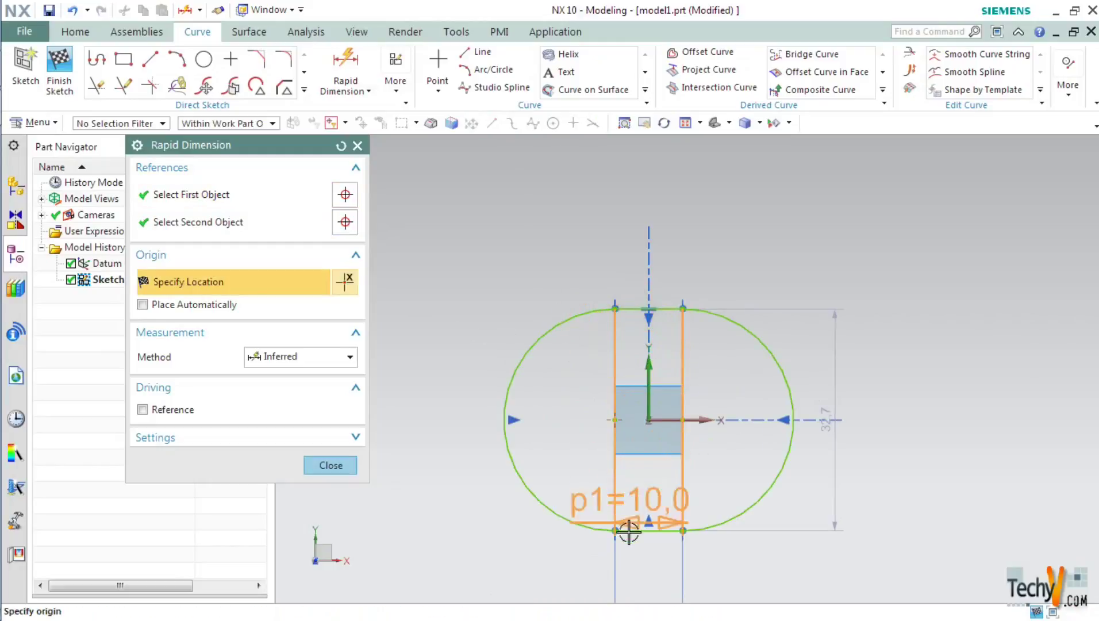
pyautogui.click(627, 530)
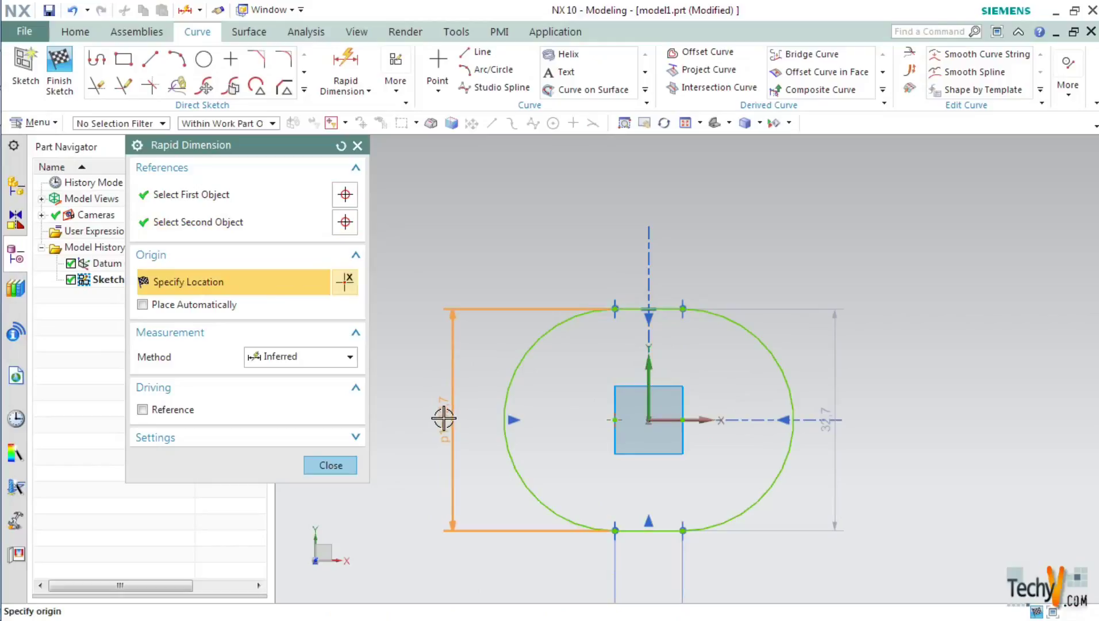
pyautogui.click(444, 418)
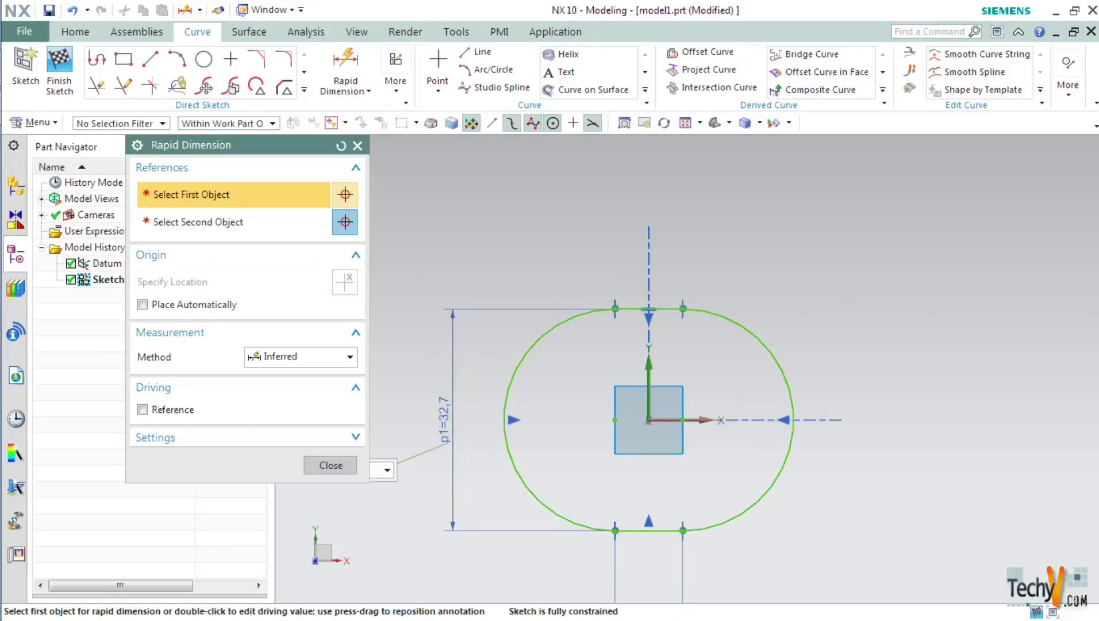
pyautogui.press('Return')
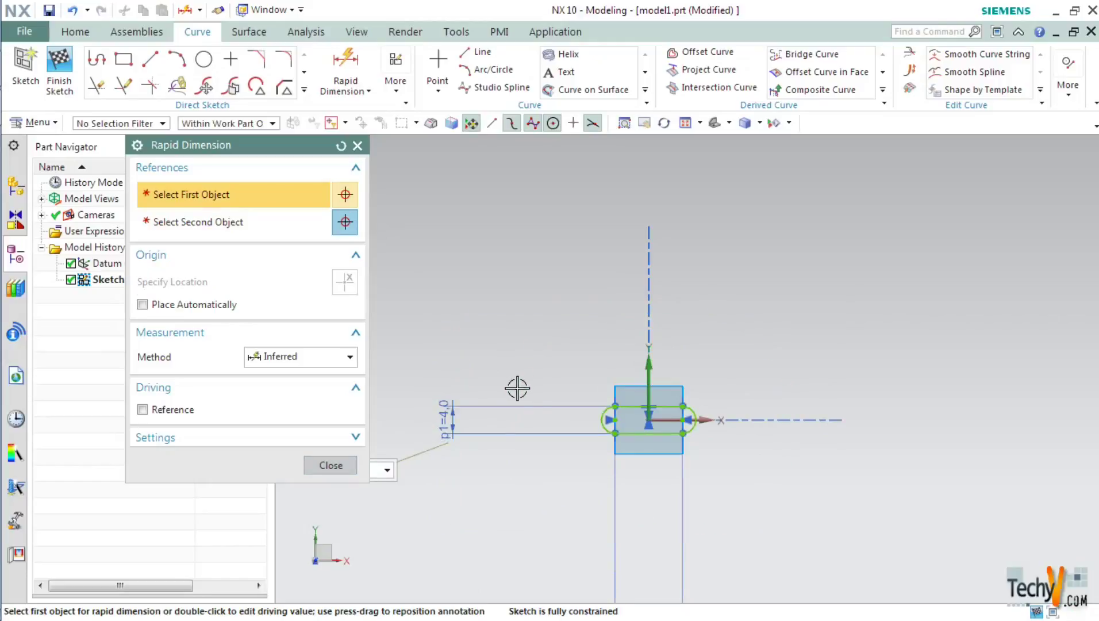
pyautogui.click(332, 466)
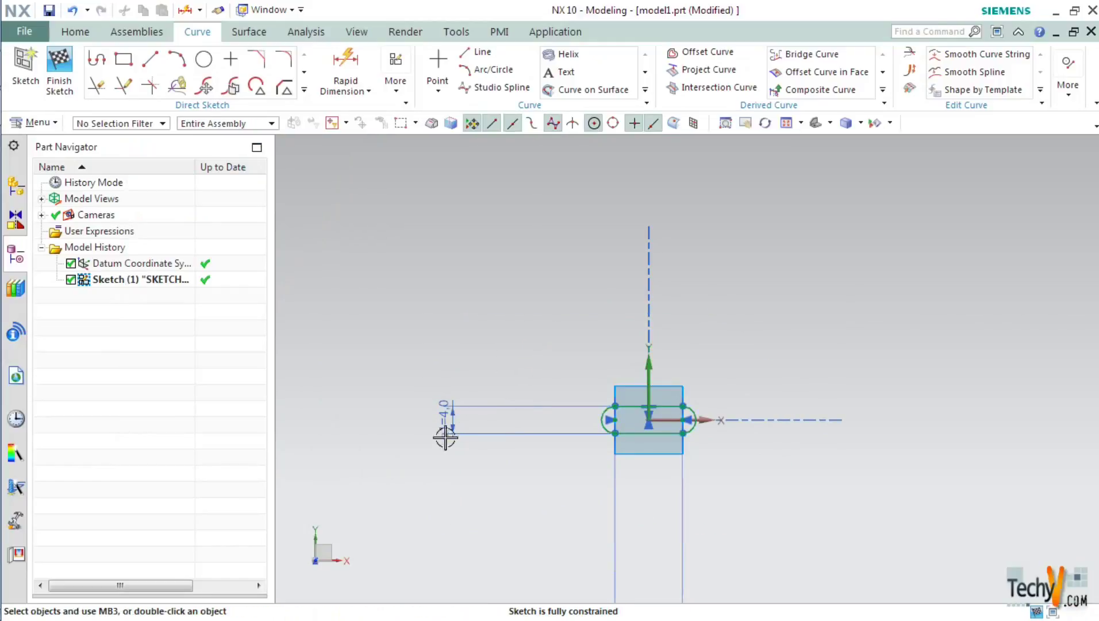
# Step: Move the height and length dimensions close to the slot and finish the sketch
pyautogui.moveTo(443, 422); pyautogui.dragTo(569, 414)
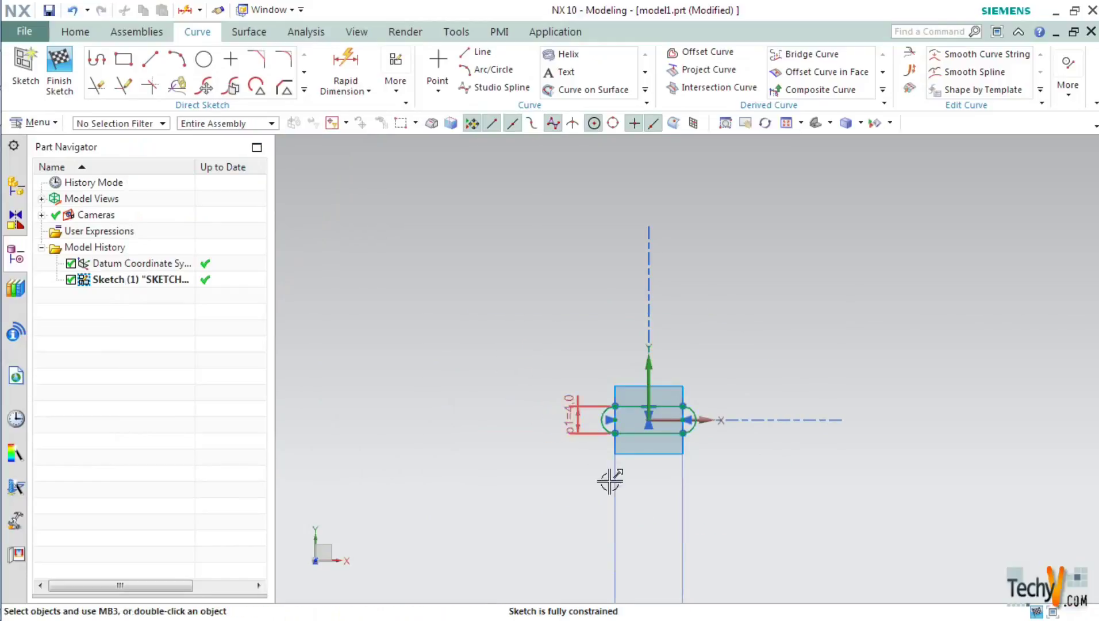
pyautogui.scroll(-2, 627, 535)
pyautogui.moveTo(628, 578); pyautogui.dragTo(638, 489)
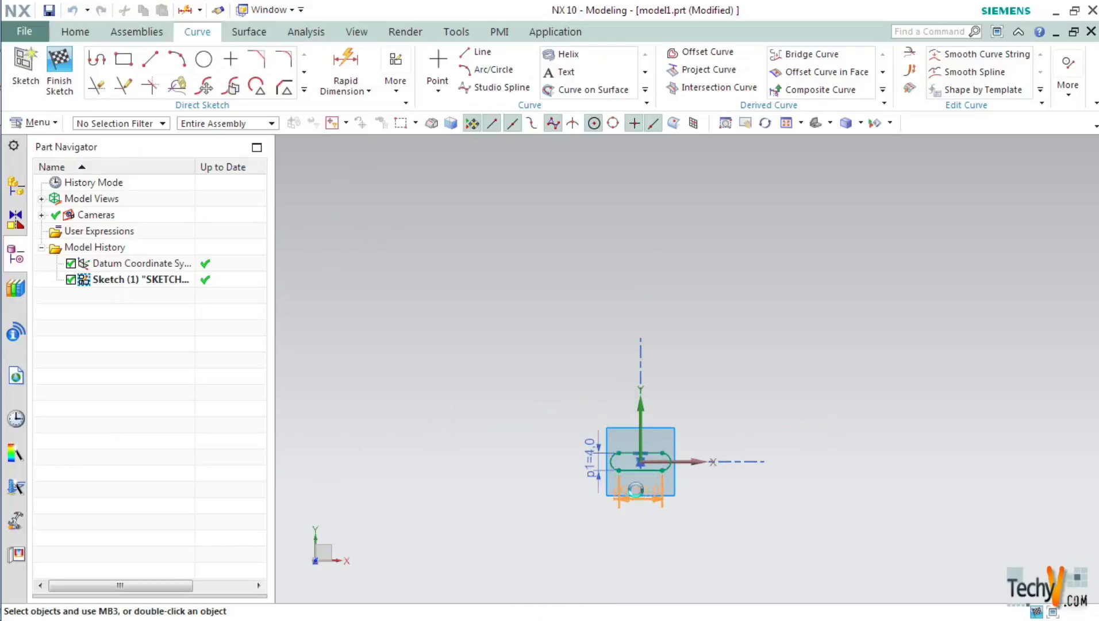
pyautogui.scroll(3, 647, 478)
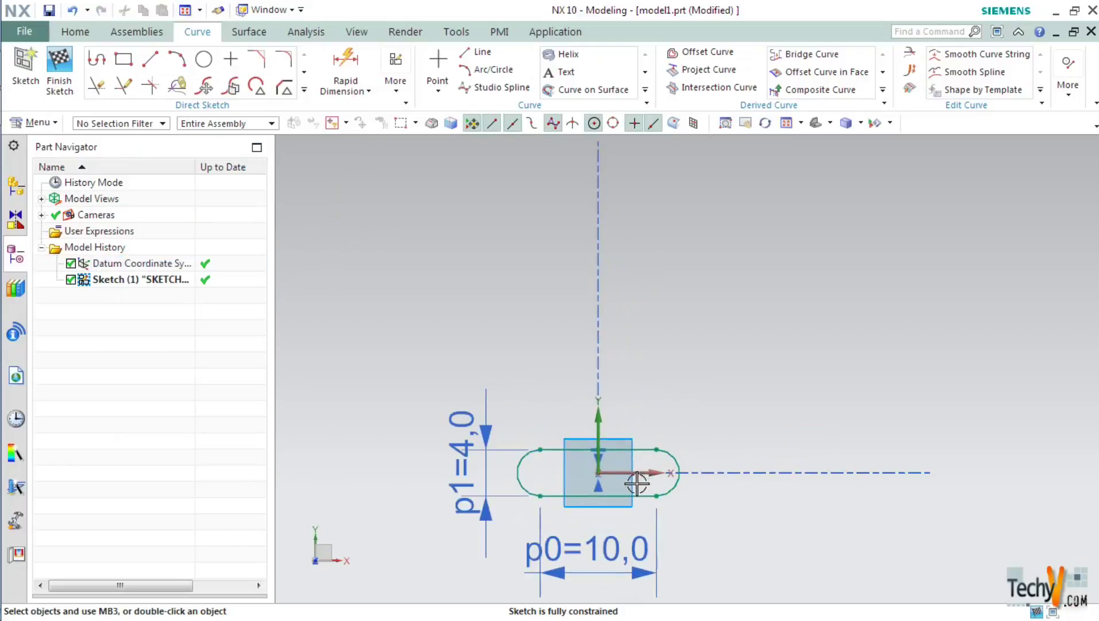
pyautogui.keyDown('shift'); pyautogui.moveTo(576, 499); pyautogui.dragTo(639, 410, button='middle'); pyautogui.keyUp('shift')
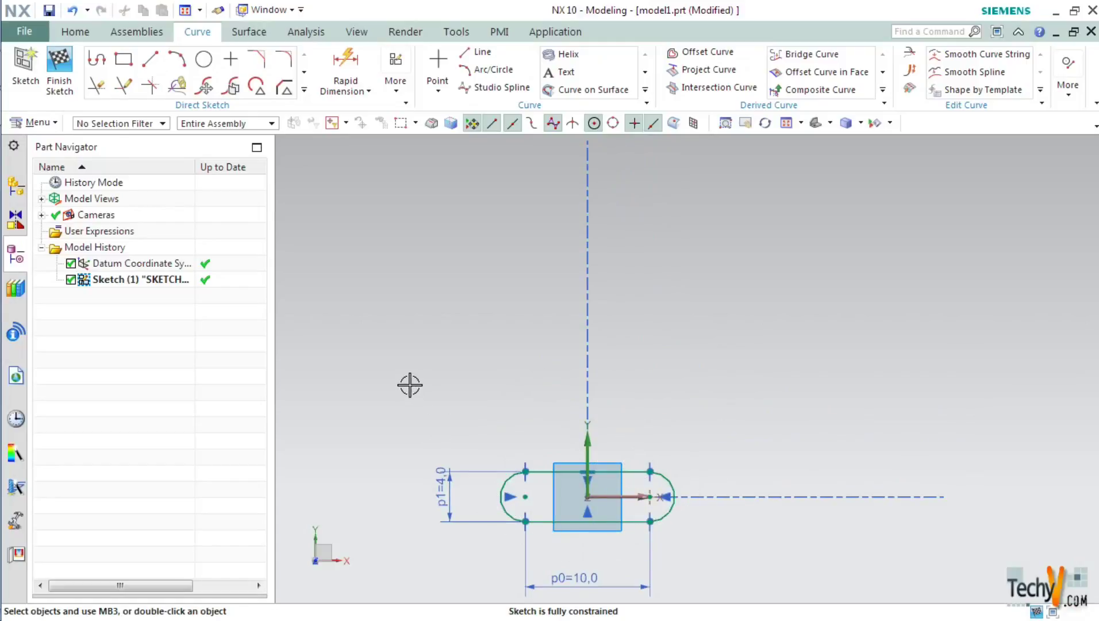
pyautogui.click(60, 72)
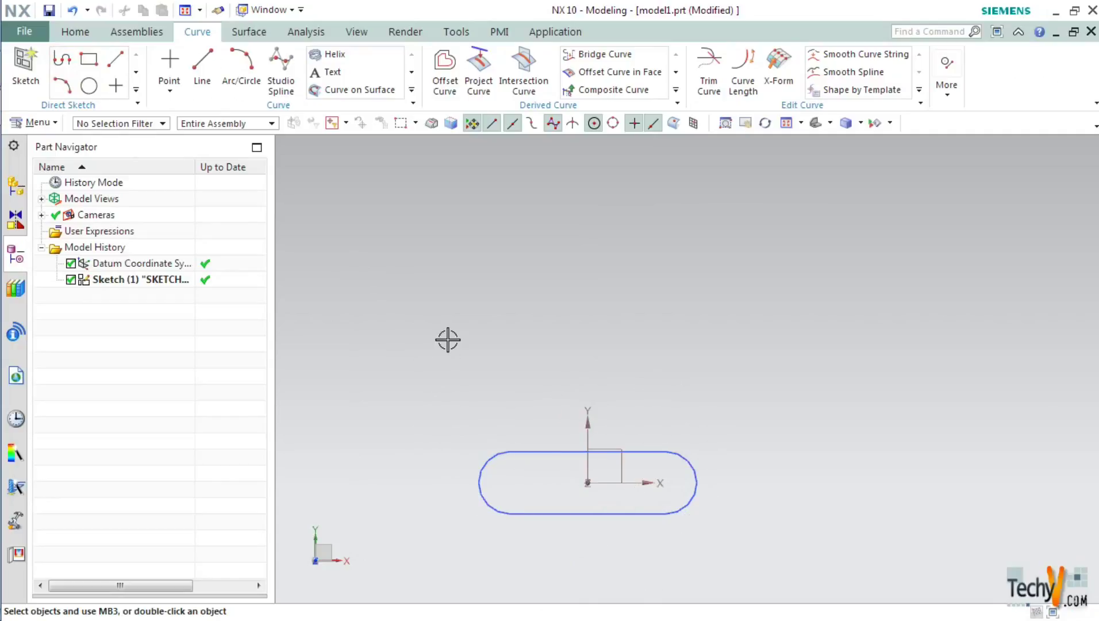
# Step: Create a tube along the slot's tangent curves with a 1.5 mm outer diameter and 0 mm inner diameter
pyautogui.click(75, 32)
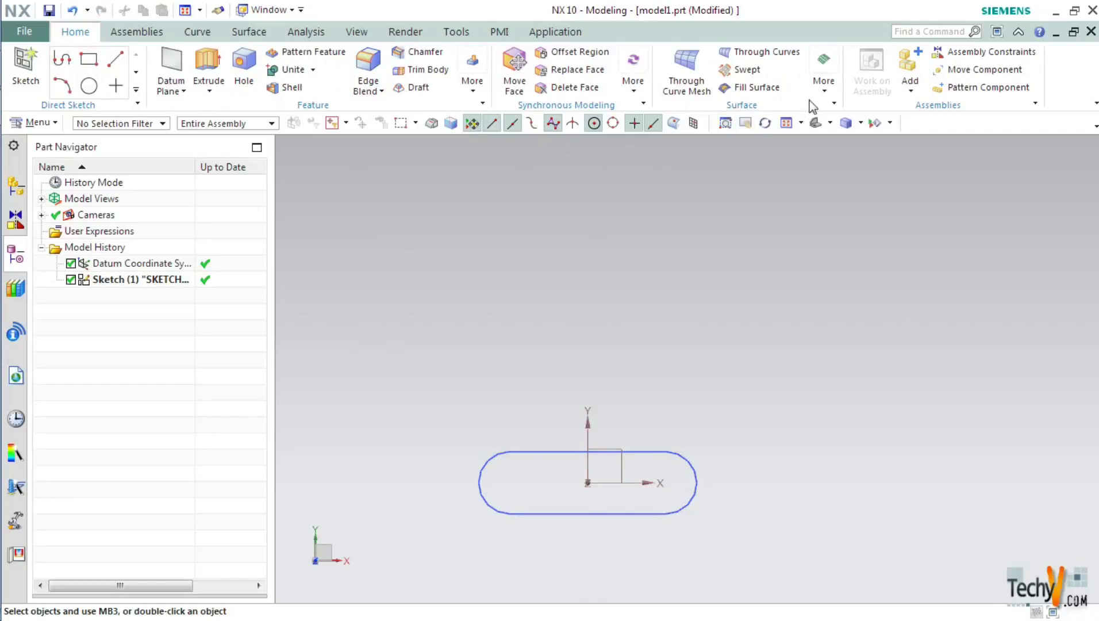
pyautogui.click(826, 87)
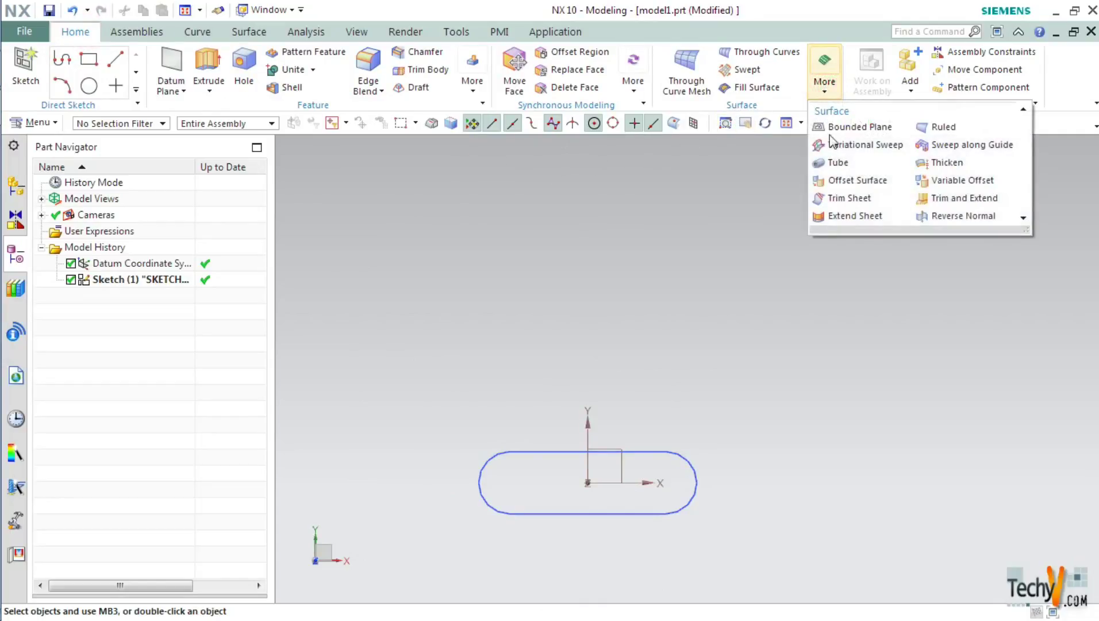
pyautogui.click(838, 163)
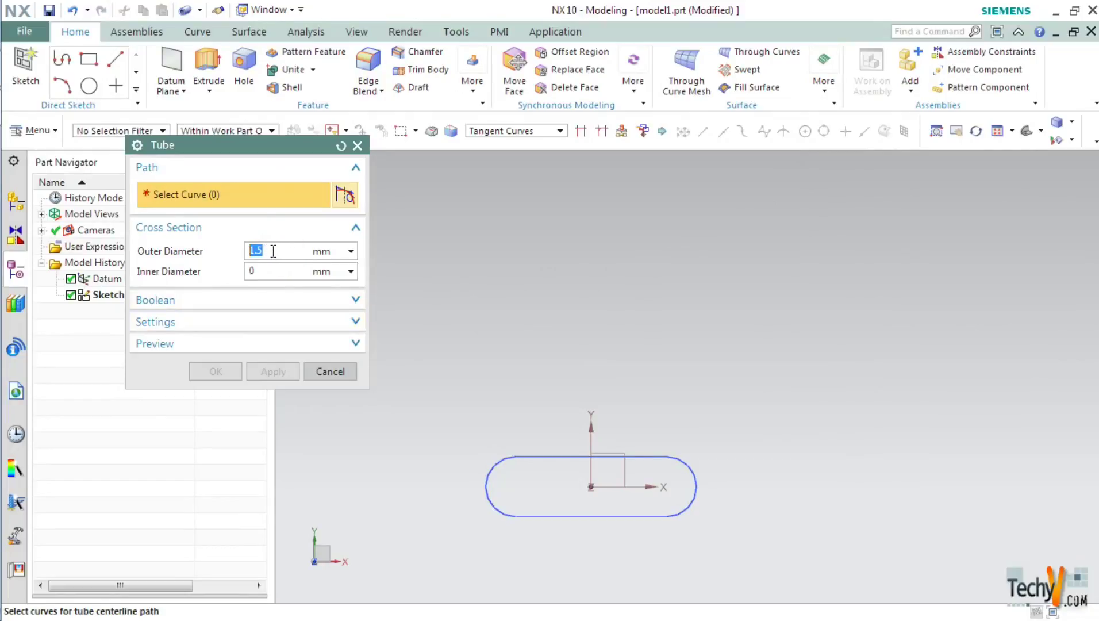
pyautogui.click(278, 272)
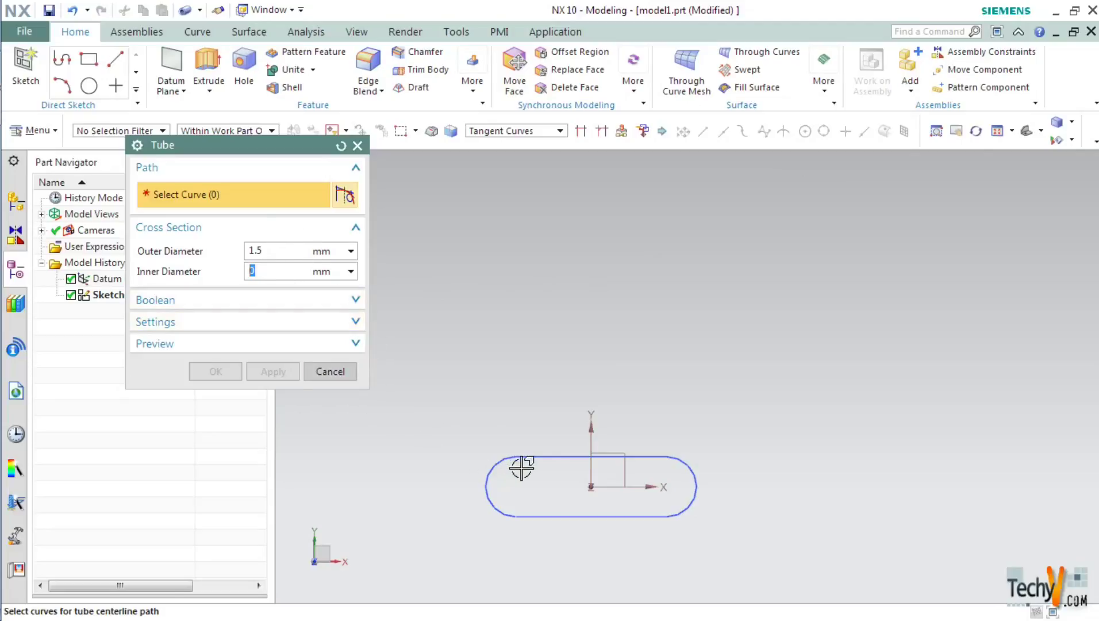
pyautogui.click(544, 132)
pyautogui.click(520, 157)
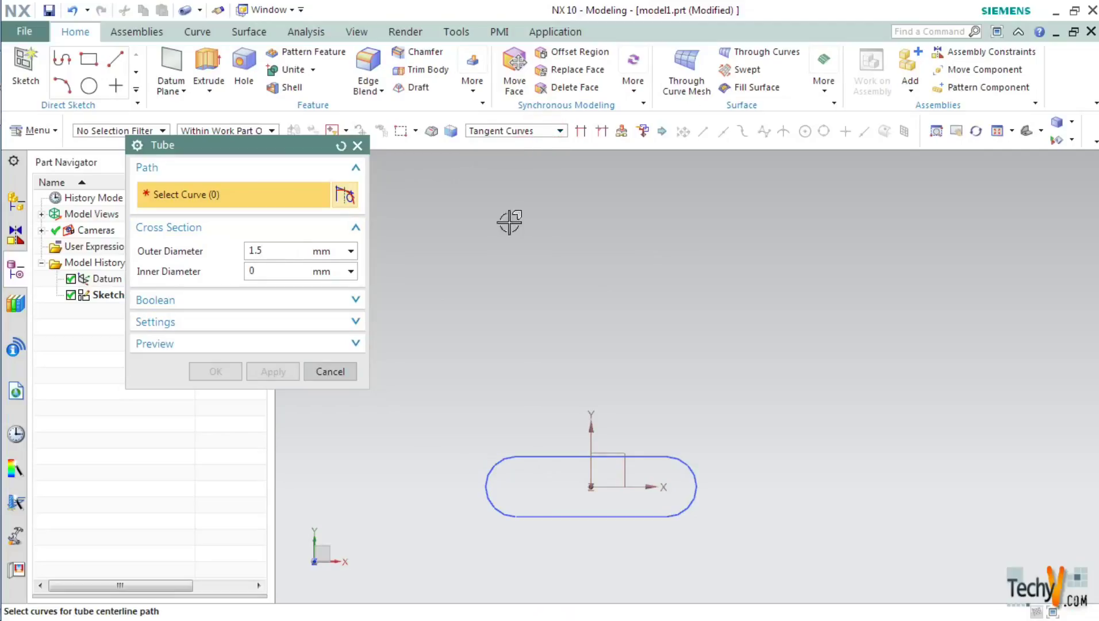
pyautogui.click(556, 458)
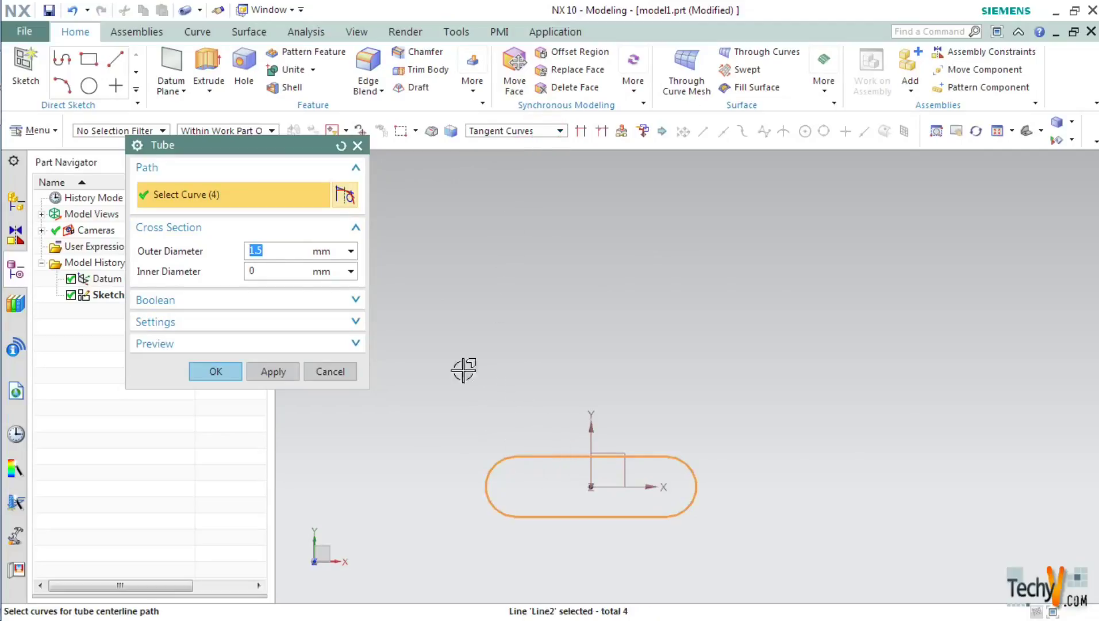
pyautogui.click(219, 372)
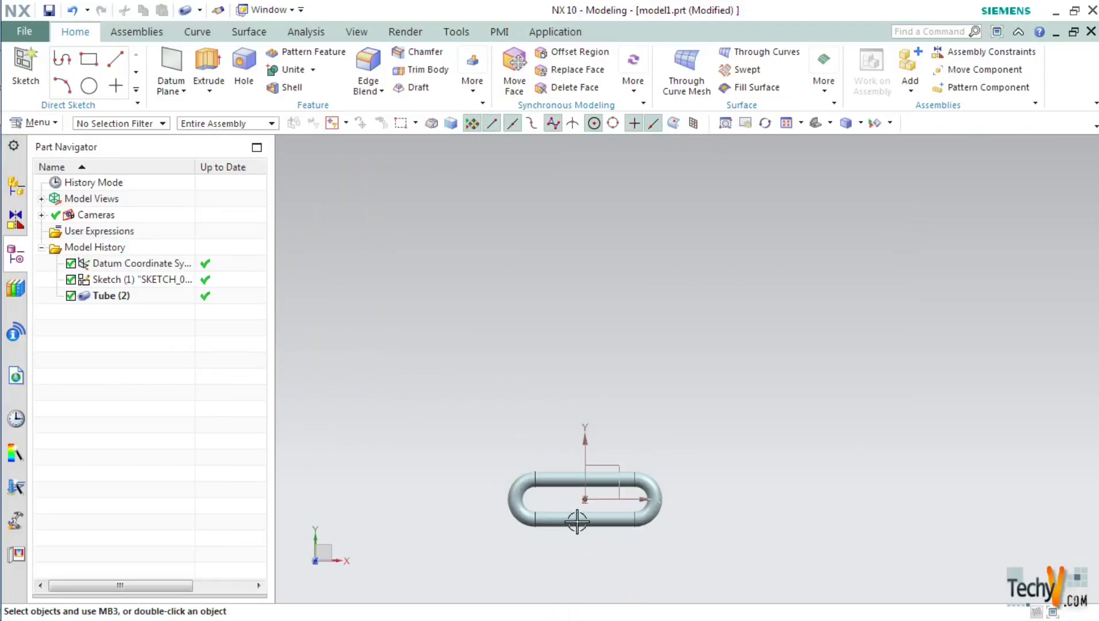
# Step: Start a Pattern Feature with a Linear layout and choose the X axis as its Direction 1 vector
pyautogui.moveTo(570, 518); pyautogui.dragTo(710, 341, button='middle')
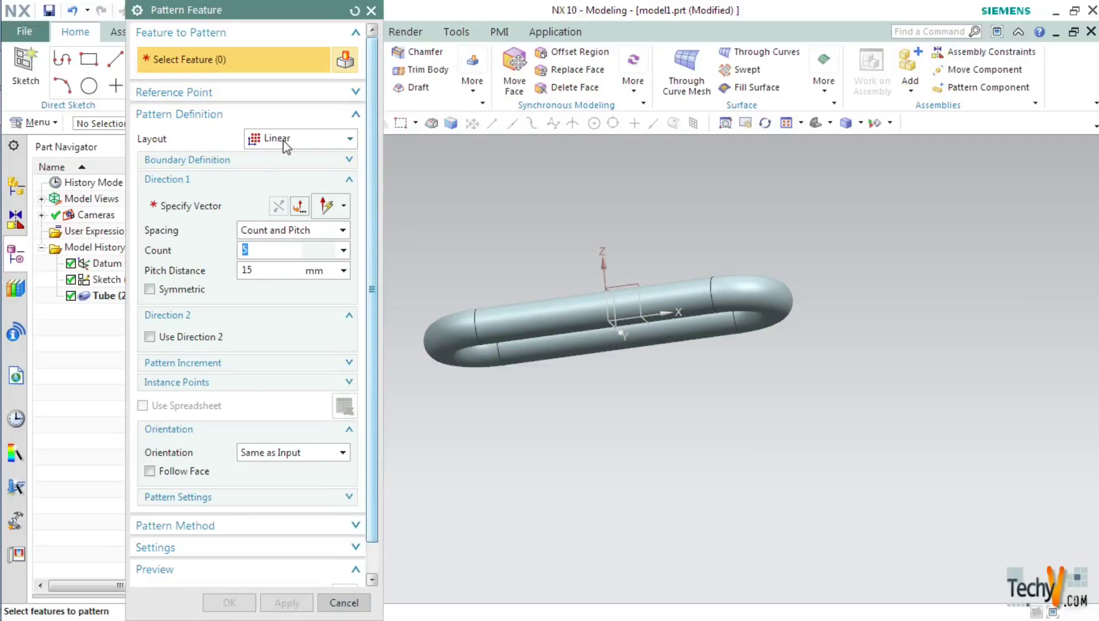
pyautogui.click(345, 140)
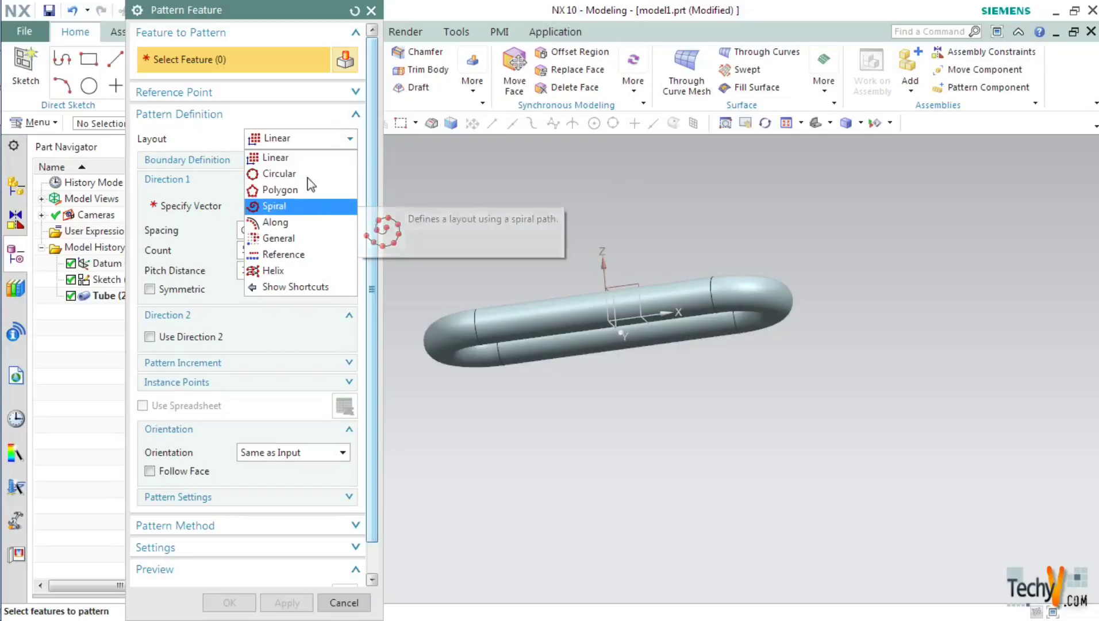
pyautogui.click(305, 161)
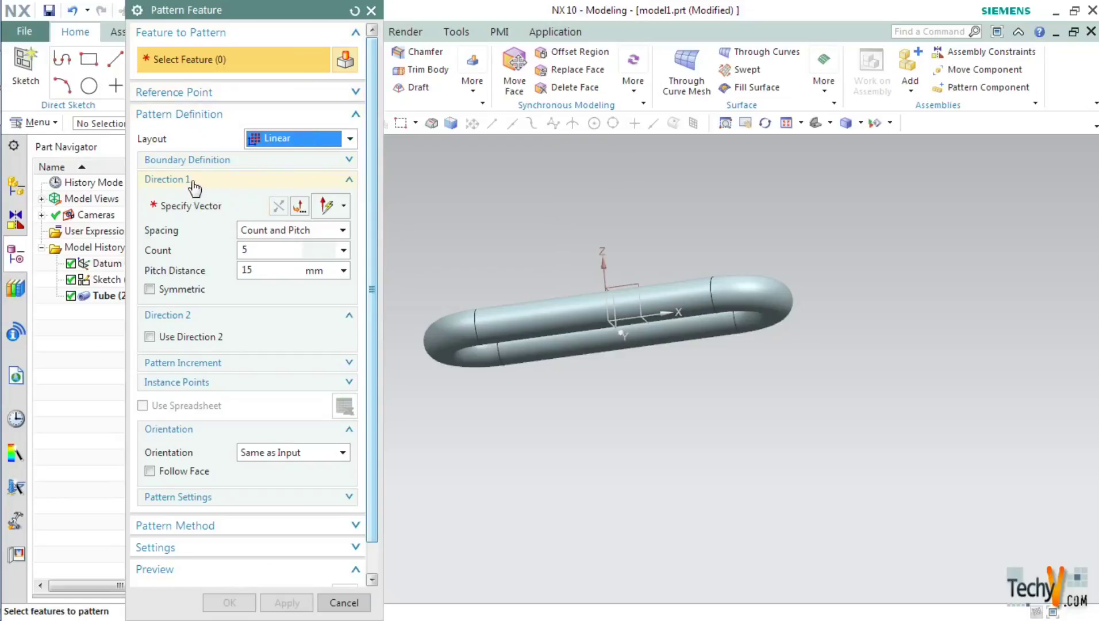
pyautogui.click(196, 211)
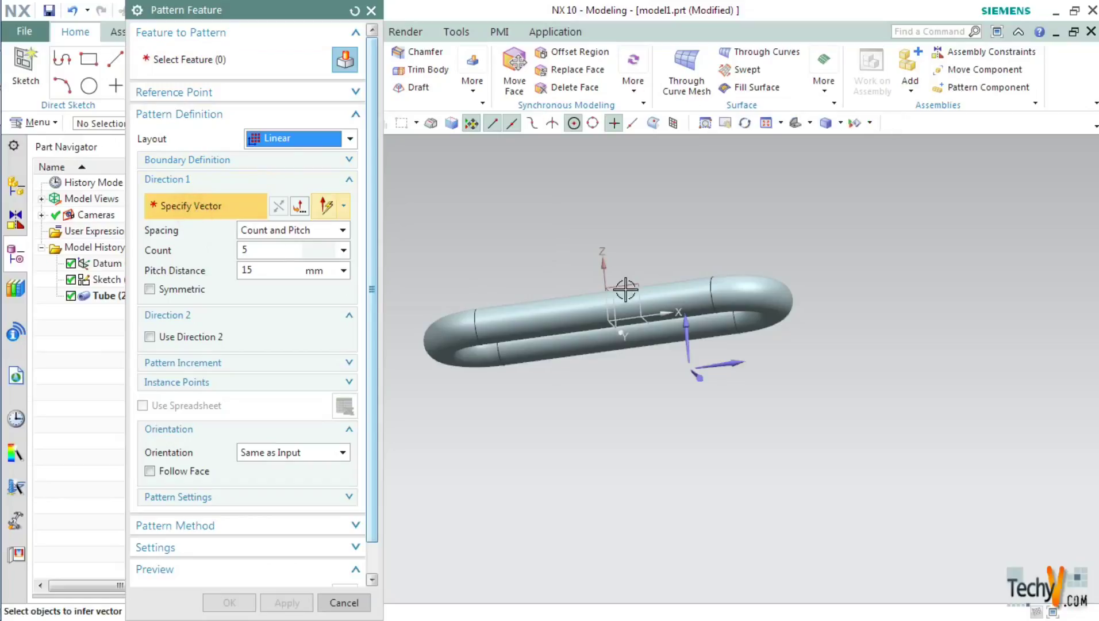
pyautogui.moveTo(641, 297); pyautogui.dragTo(626, 368, button='middle')
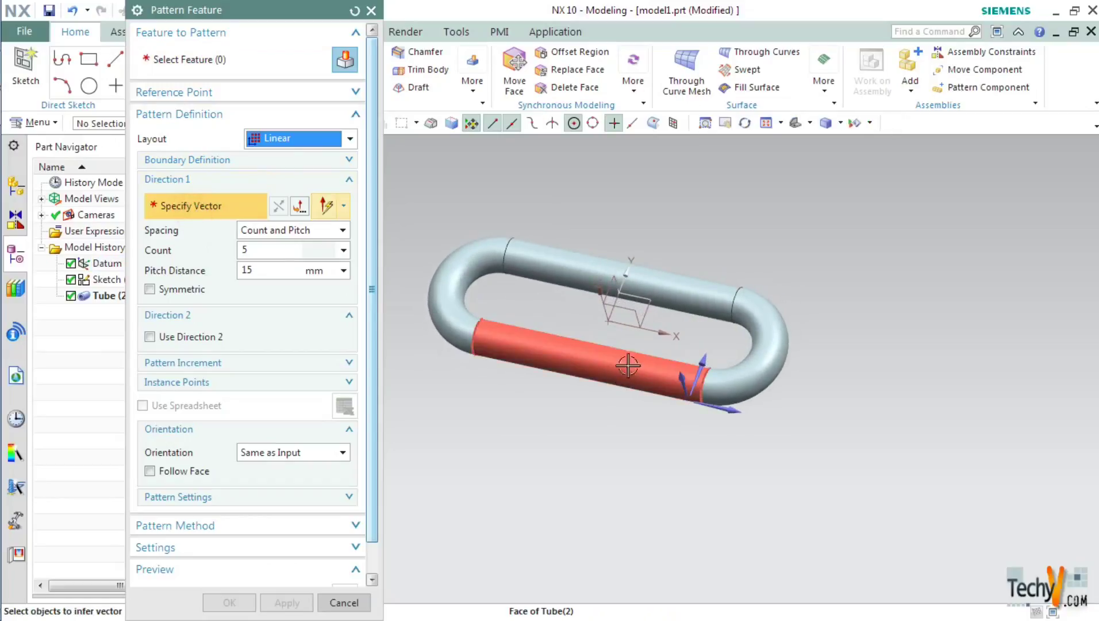
pyautogui.click(658, 329)
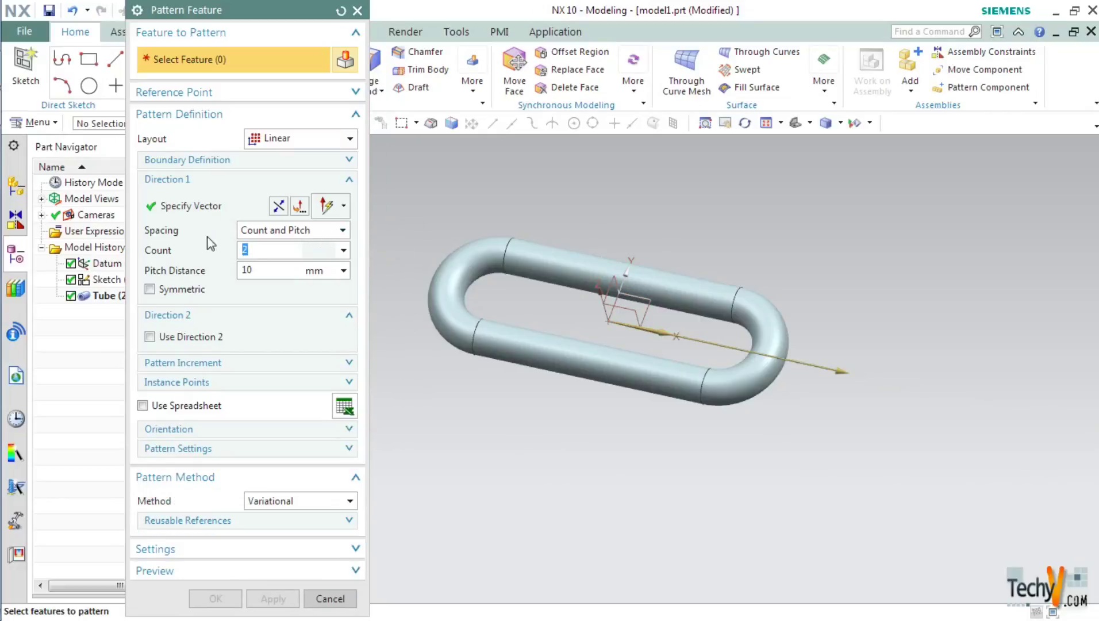
# Step: Use Count and Pitch spacing for the pattern with a count of 6 and a pitch distance of 12 mm
pyautogui.click(310, 232)
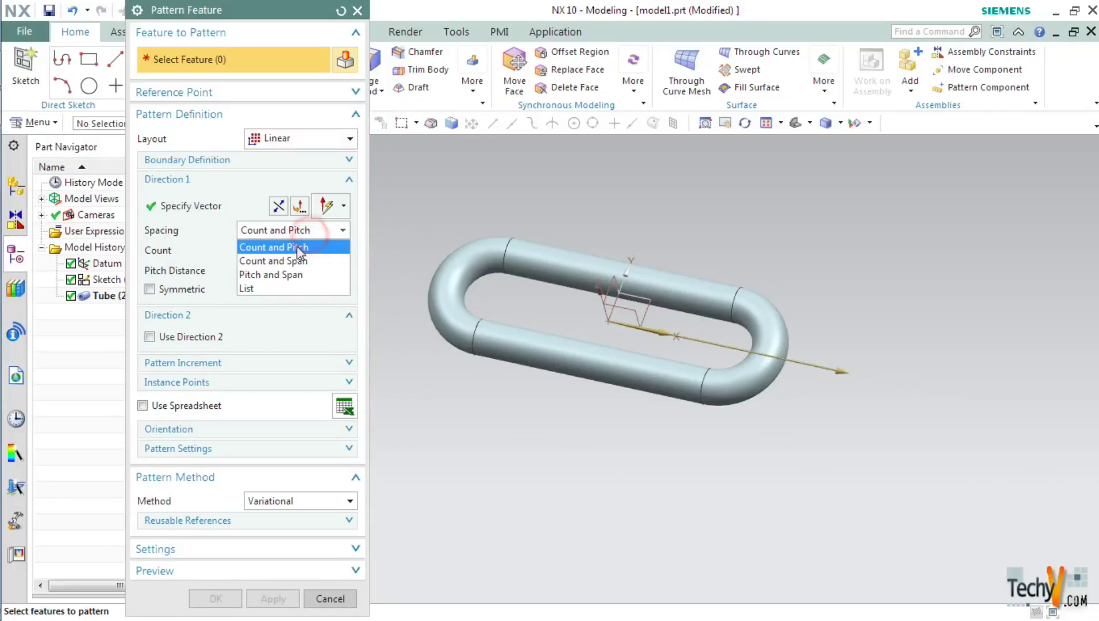
pyautogui.click(290, 245)
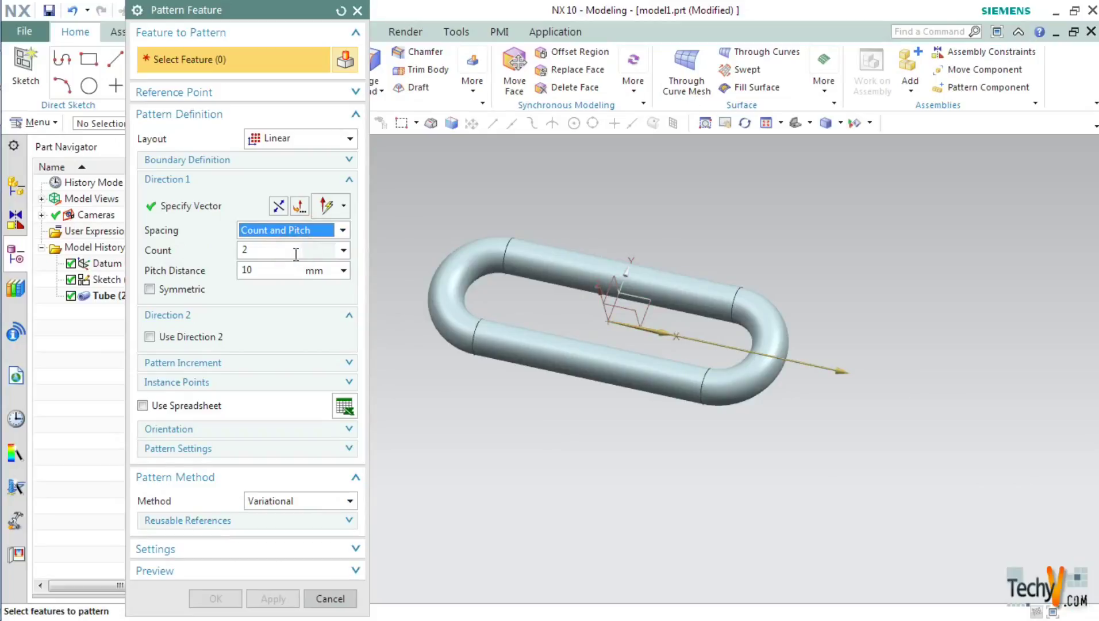
pyautogui.click(275, 250)
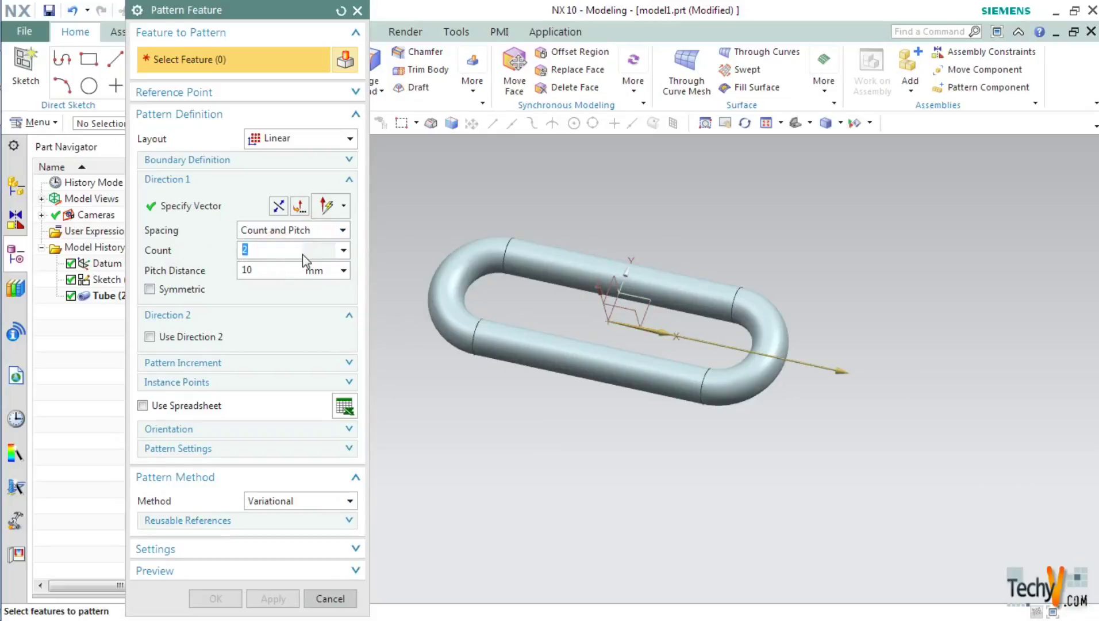
pyautogui.write('6')
pyautogui.click(245, 271)
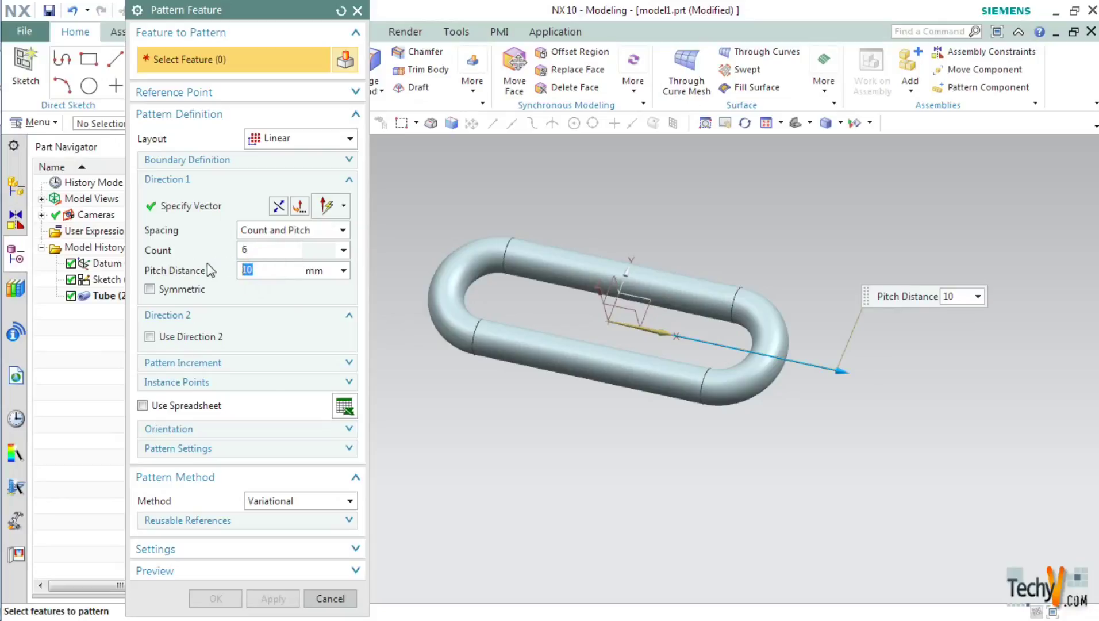
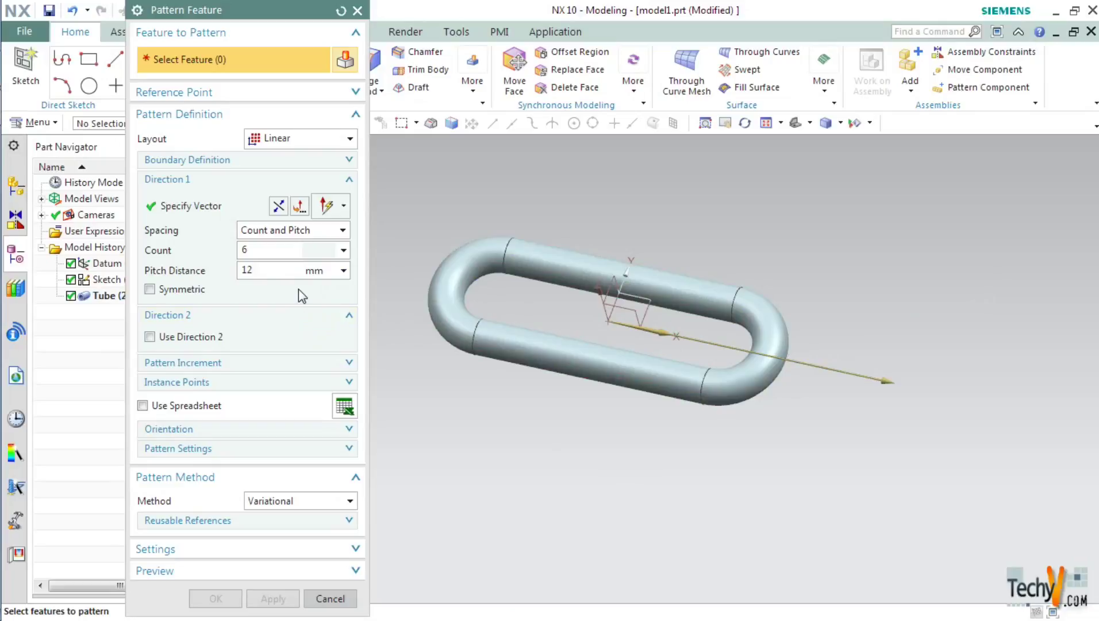
# Step: Set the pattern orientation to CSYS to CSYS and specify the From CSYS as a Dynamic CSYS referenced to the WCS, left unrotated
pyautogui.click(317, 430)
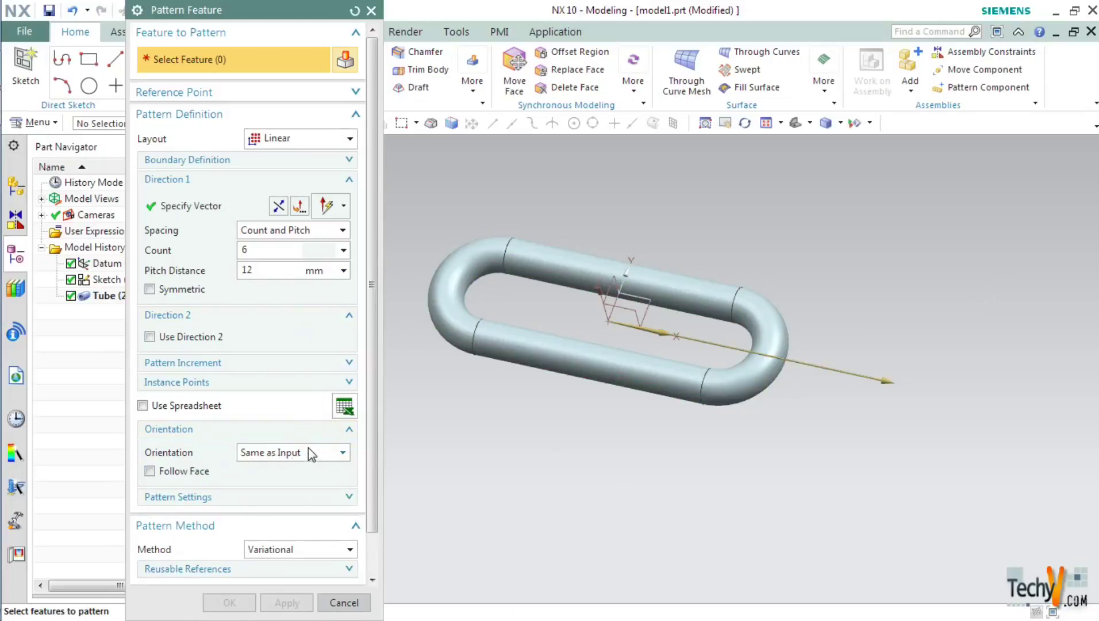
pyautogui.click(324, 453)
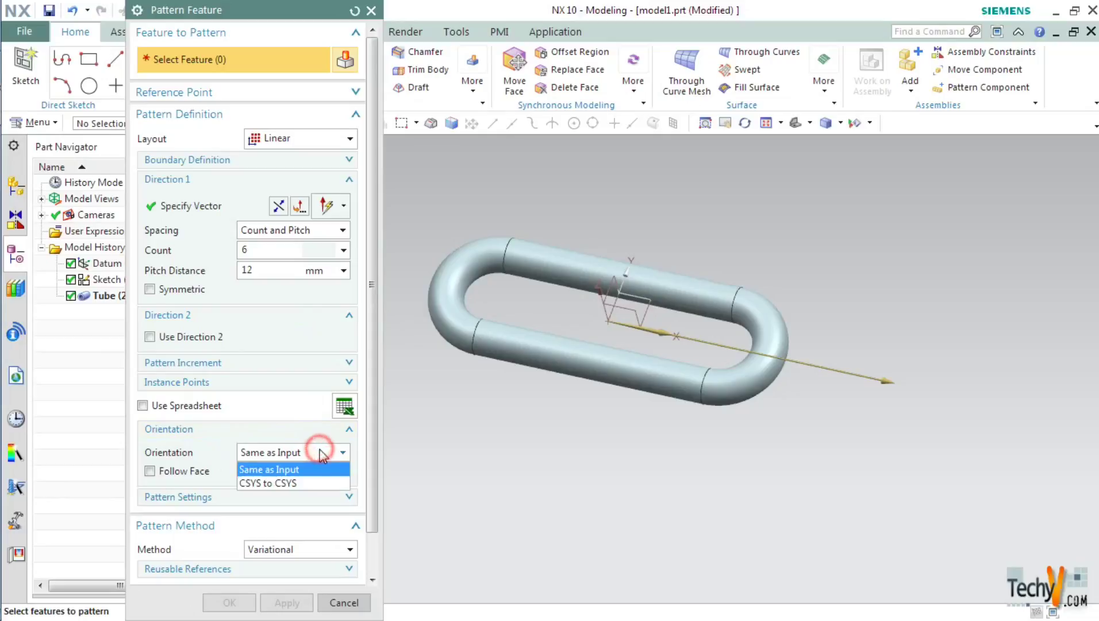
pyautogui.click(290, 484)
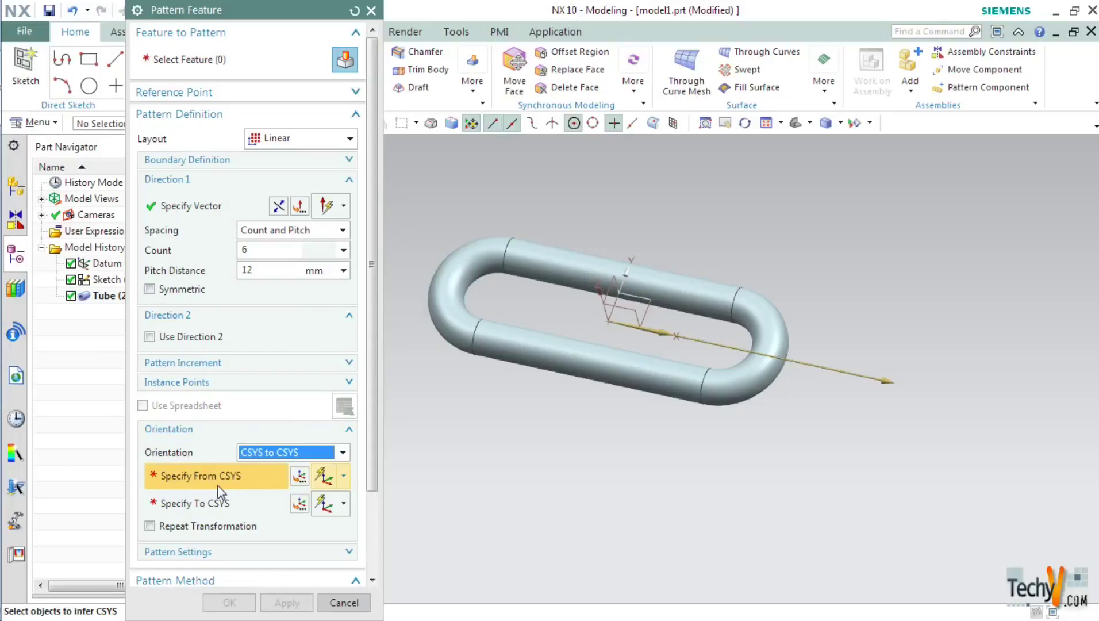
pyautogui.click(300, 477)
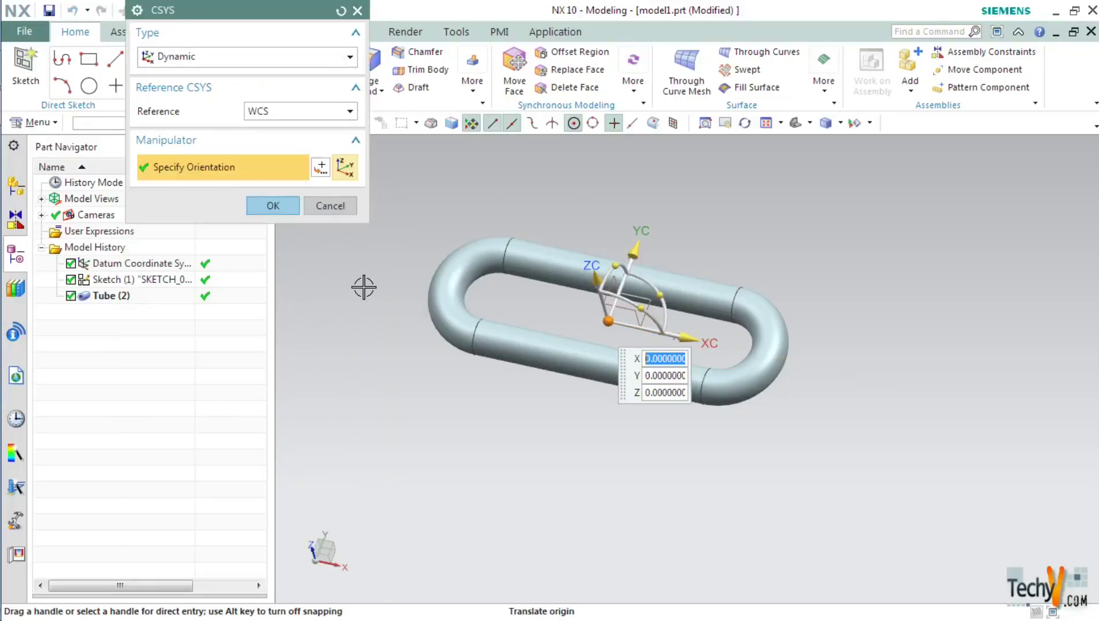
pyautogui.click(206, 56)
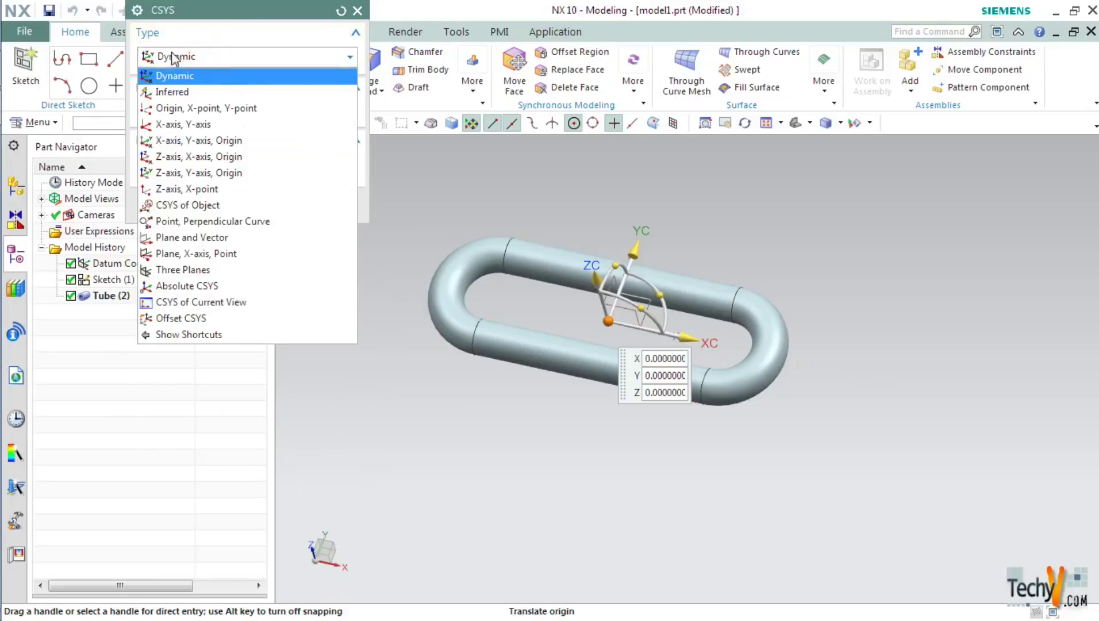
pyautogui.click(174, 76)
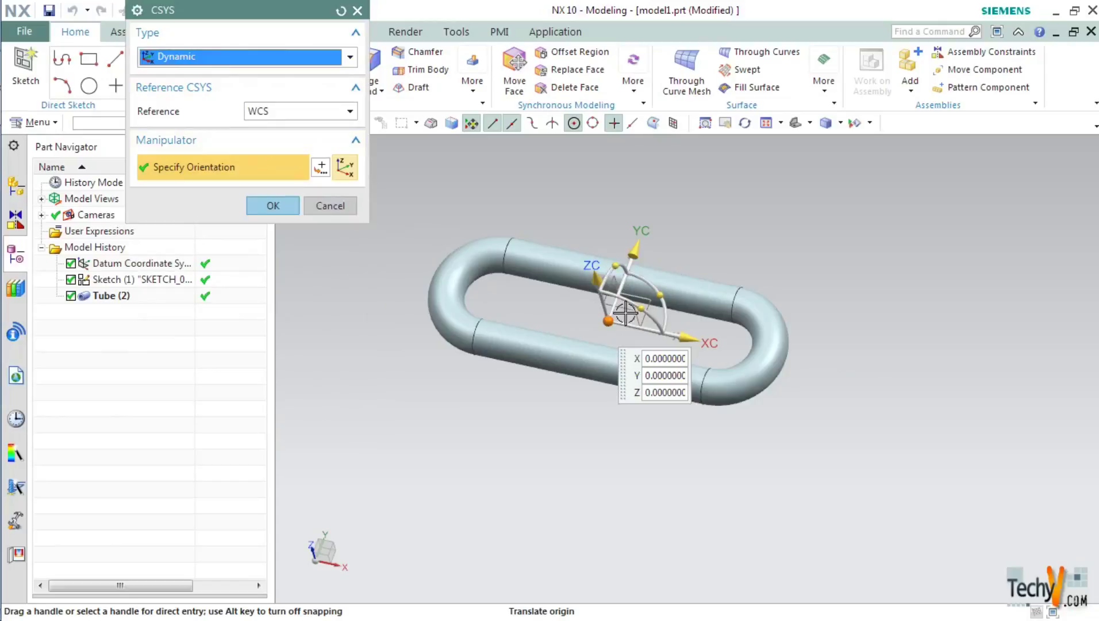
pyautogui.click(287, 206)
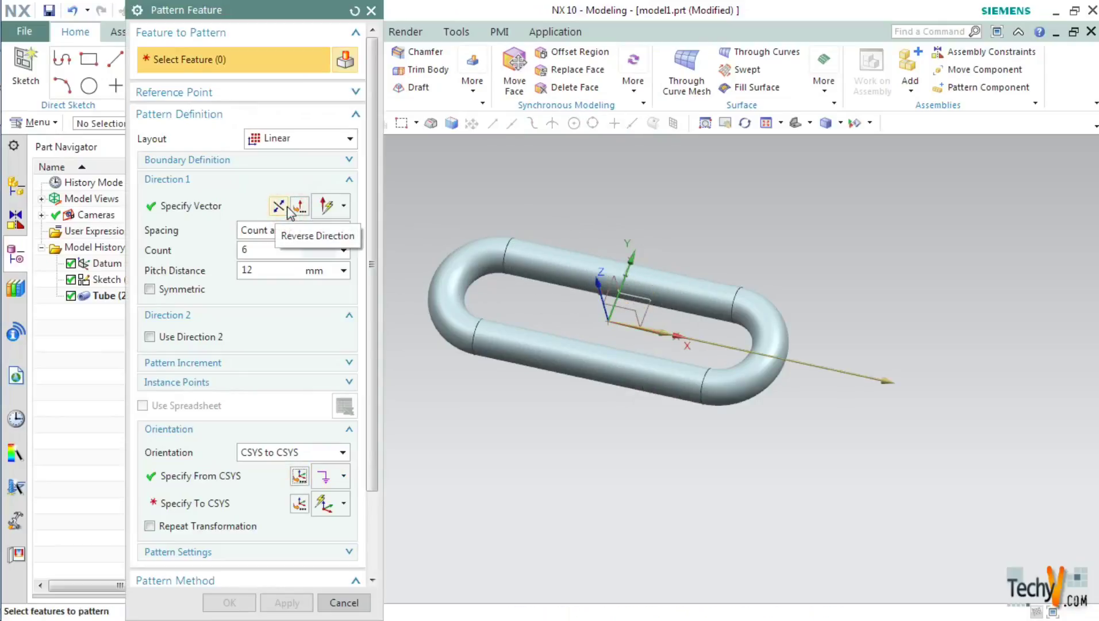
# Step: Specify the To CSYS as a Dynamic CSYS at the same origin, rotated 90° about the XC axis so YC follows the original Z direction
pyautogui.click(294, 298)
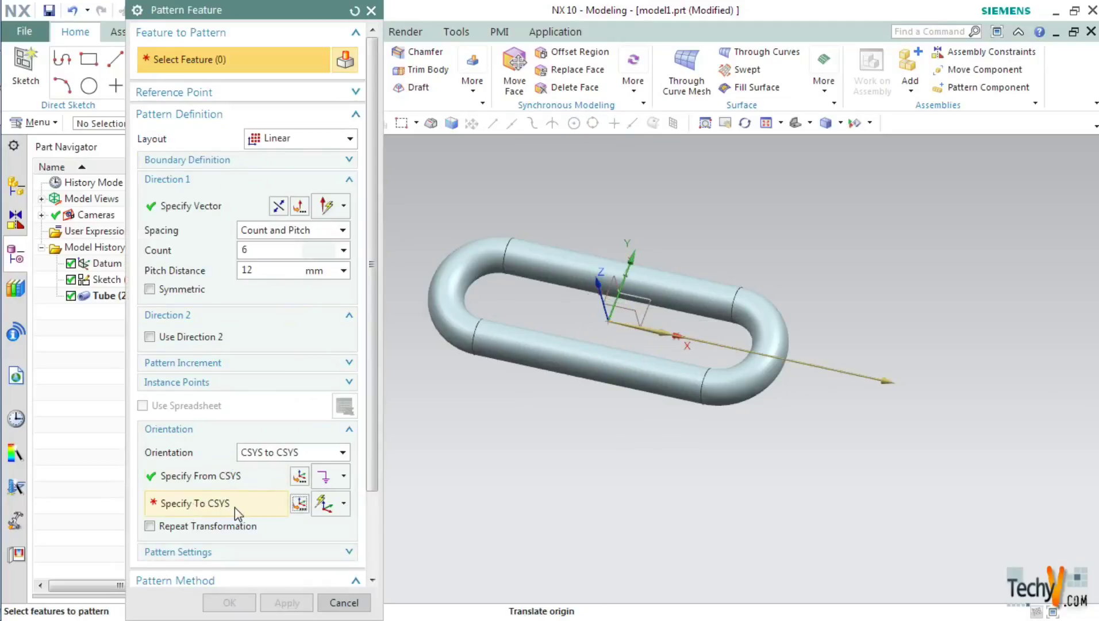
pyautogui.click(299, 504)
pyautogui.click(298, 505)
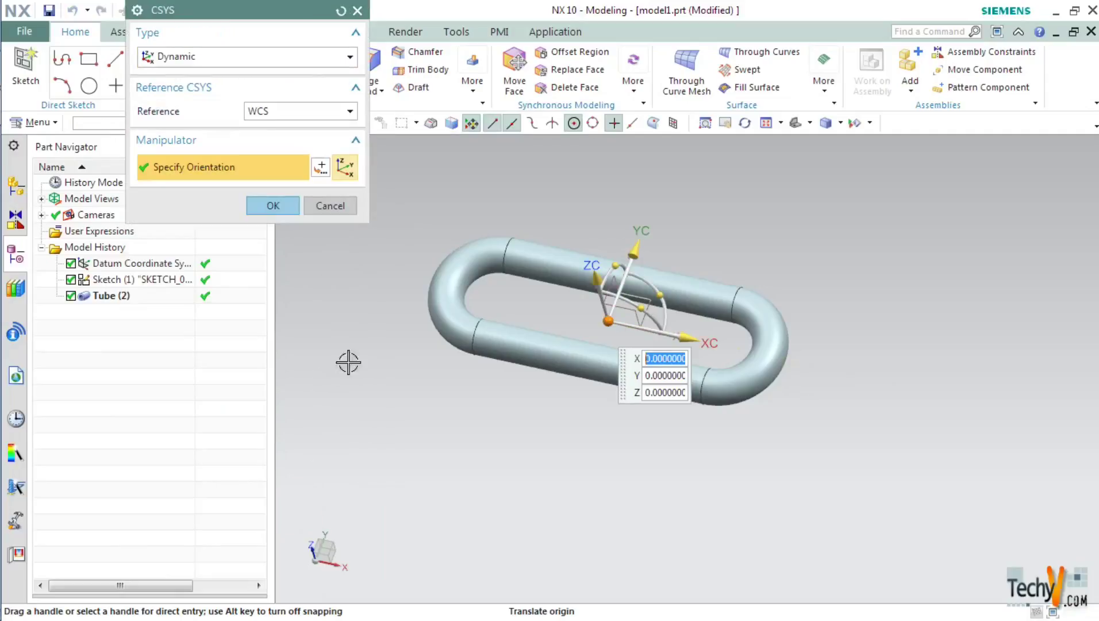
pyautogui.moveTo(616, 266); pyautogui.dragTo(589, 317)
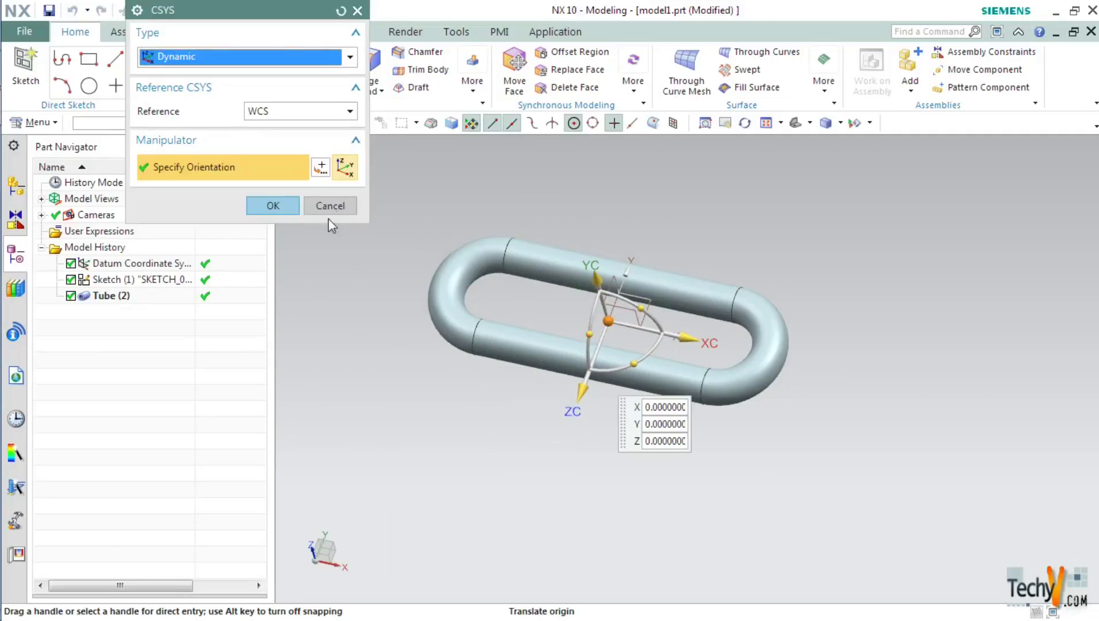
pyautogui.click(273, 206)
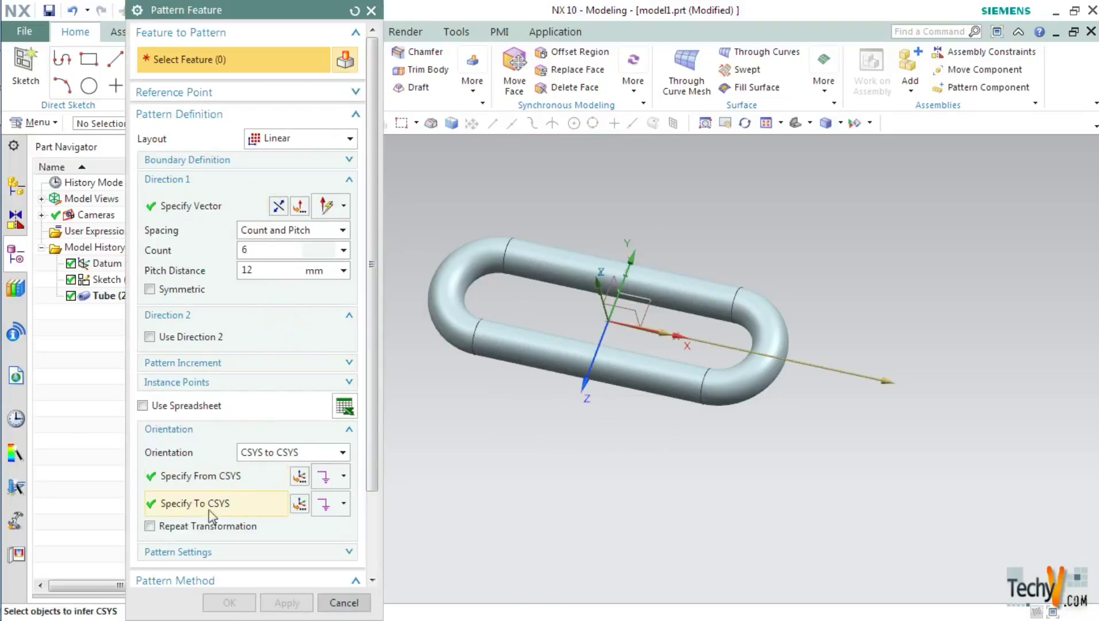
# Step: Enable Repeat Transformation, select the tube link as the feature to pattern, and create the pattern
pyautogui.click(149, 525)
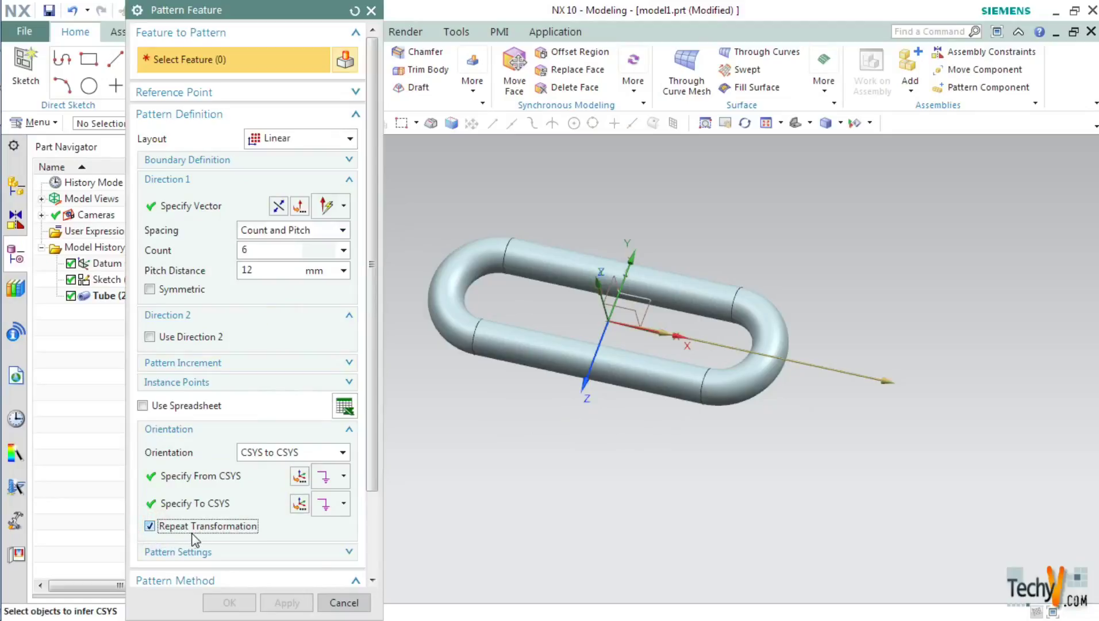
pyautogui.click(505, 341)
pyautogui.click(250, 601)
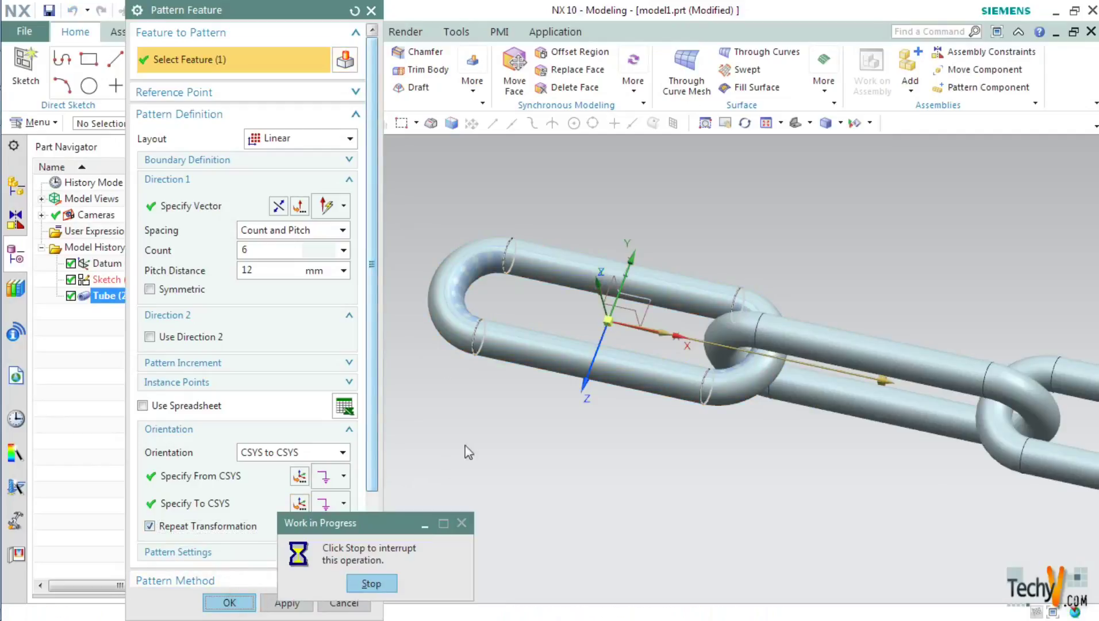
# Step: Examine the whole chain and how its alternating links interlock from different distances and angles
pyautogui.scroll(-3, 599, 406)
pyautogui.keyDown('shift'); pyautogui.moveTo(900, 380); pyautogui.dragTo(717, 303, button='middle'); pyautogui.keyUp('shift')
pyautogui.scroll(3, 618, 338)
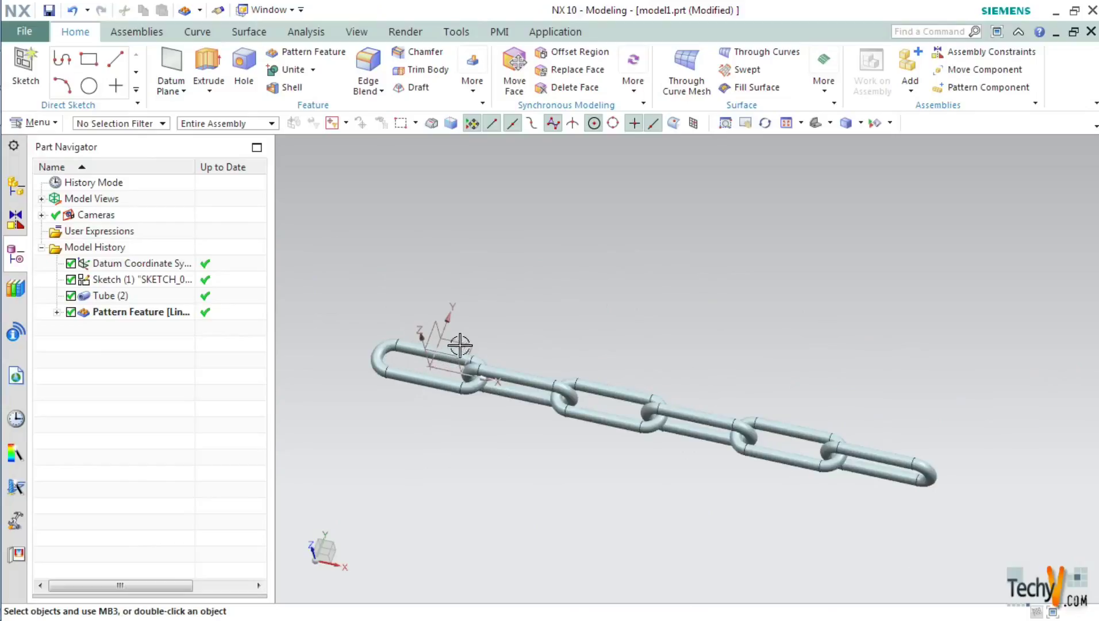
pyautogui.scroll(1, 493, 380)
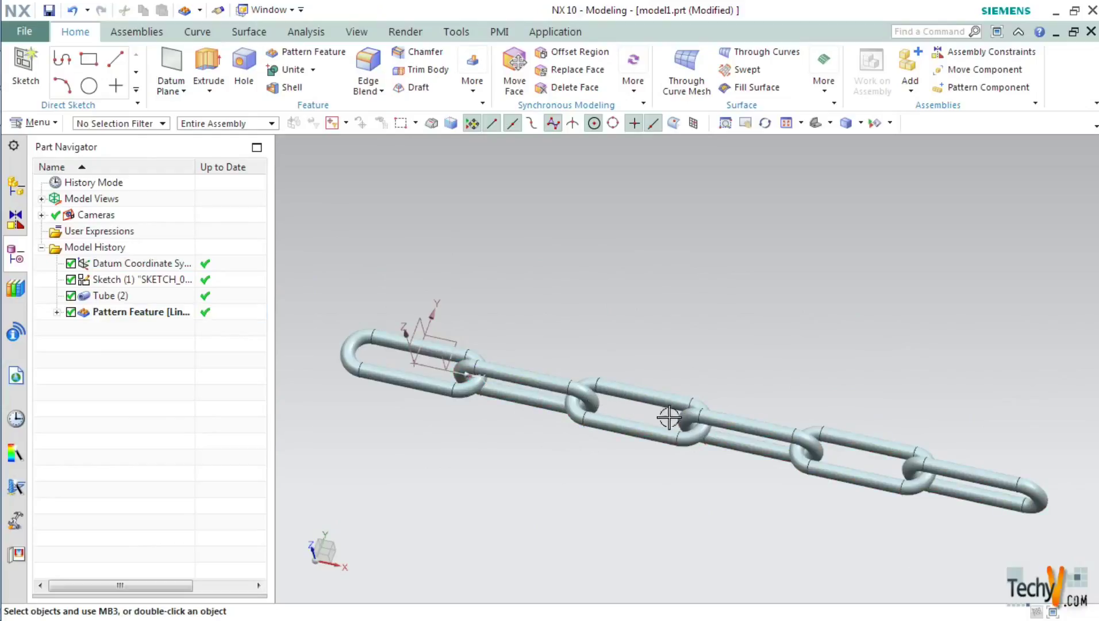
pyautogui.scroll(-2, 807, 466)
pyautogui.scroll(4, 735, 442)
pyautogui.moveTo(735, 442)
pyautogui.mouseDown(button='middle')
pyautogui.moveTo(812, 408)
pyautogui.moveTo(812, 430)
pyautogui.moveTo(741, 432)
pyautogui.moveTo(660, 457)
pyautogui.moveTo(677, 471)
pyautogui.moveTo(734, 455)
pyautogui.mouseUp(button='middle')
pyautogui.scroll(2, 729, 455)
pyautogui.scroll(-2, 690, 437)
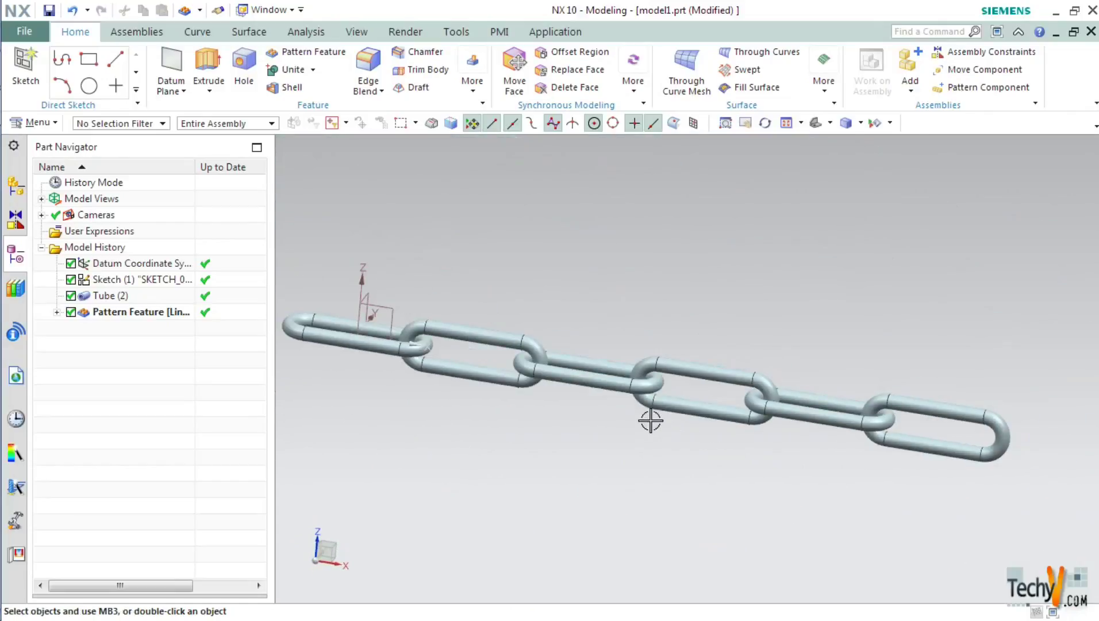